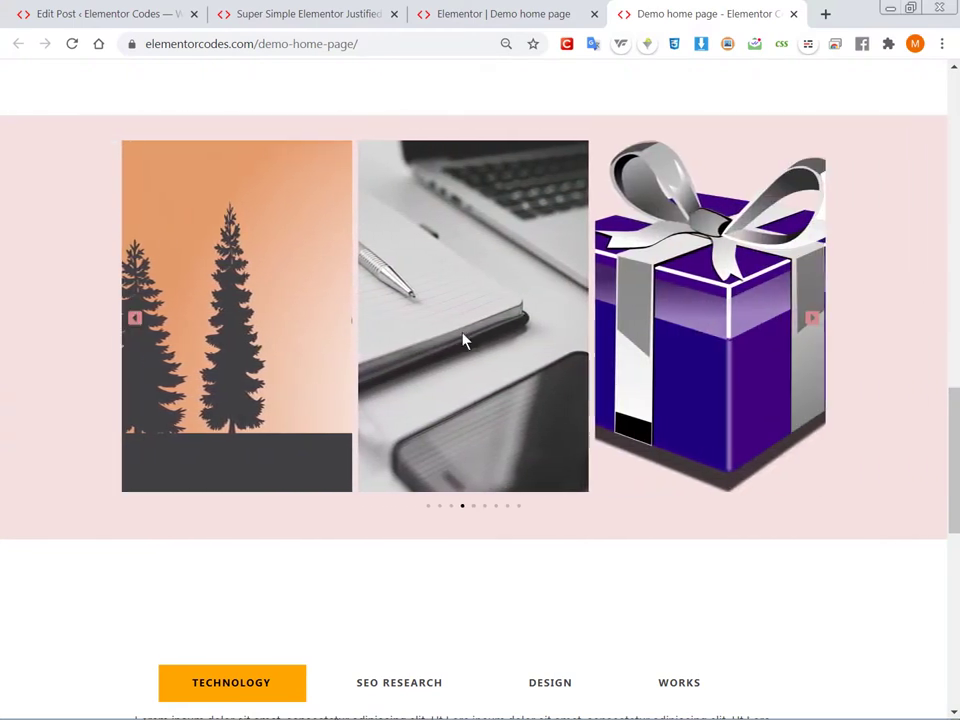
Reload the demo page and swipe the carousel forward to the gift-box slide.
scroll(474, 339, up, 1)
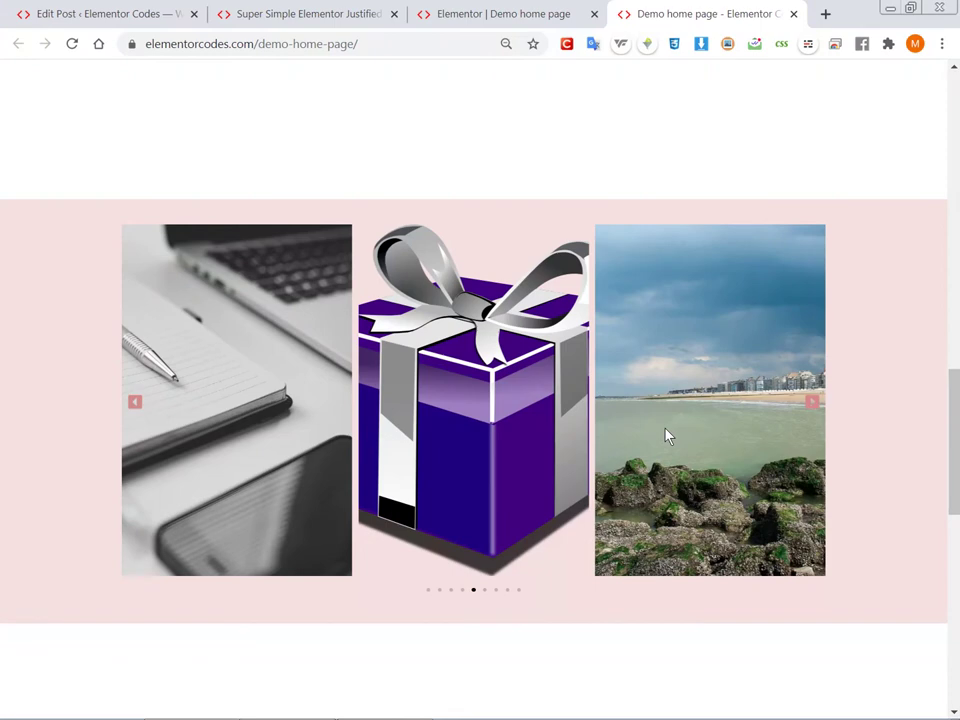
key(F5)
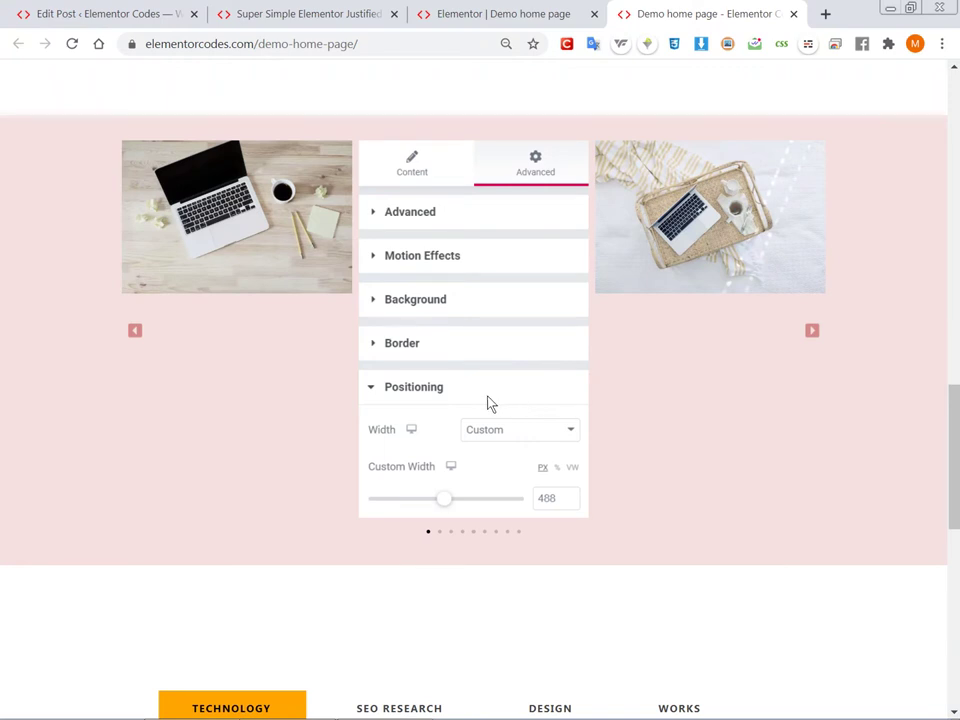
drag(520, 373, 343, 375)
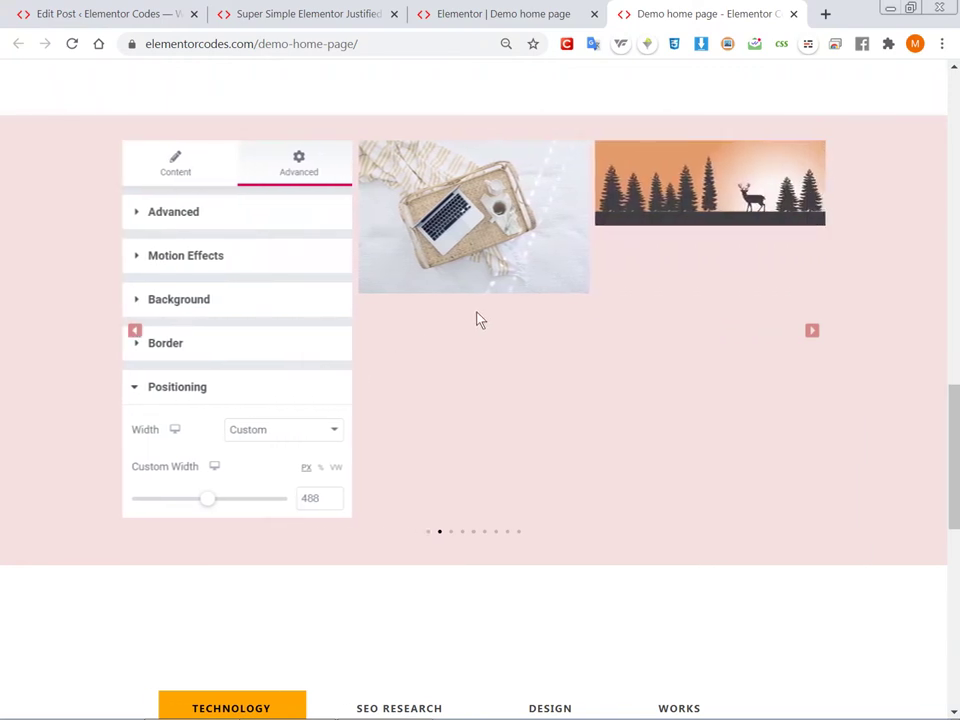
drag(501, 287, 354, 281)
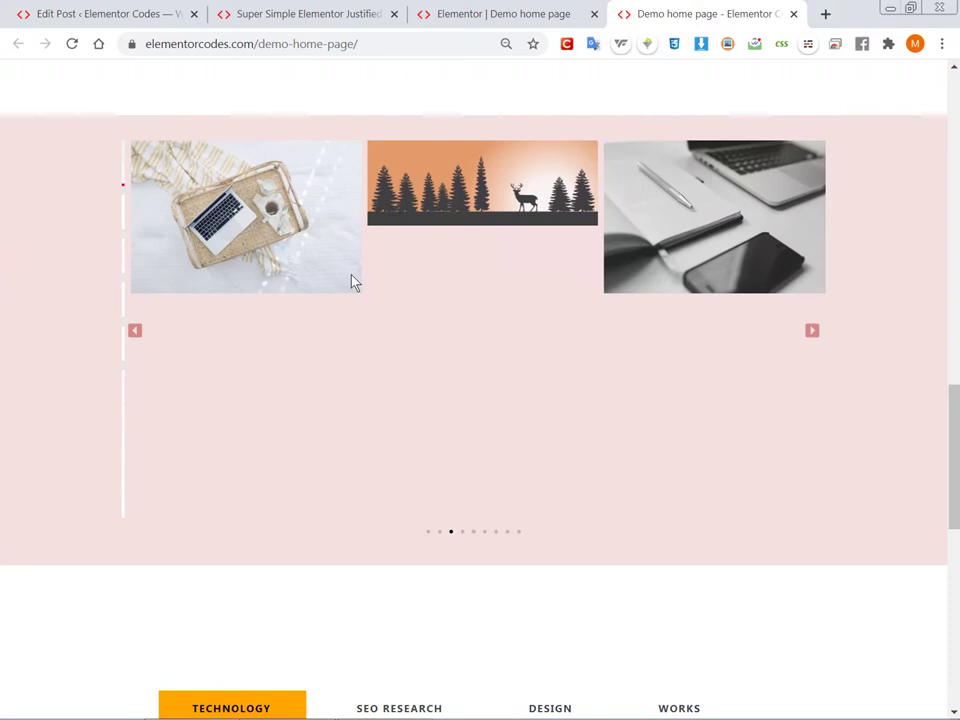
drag(497, 253, 360, 270)
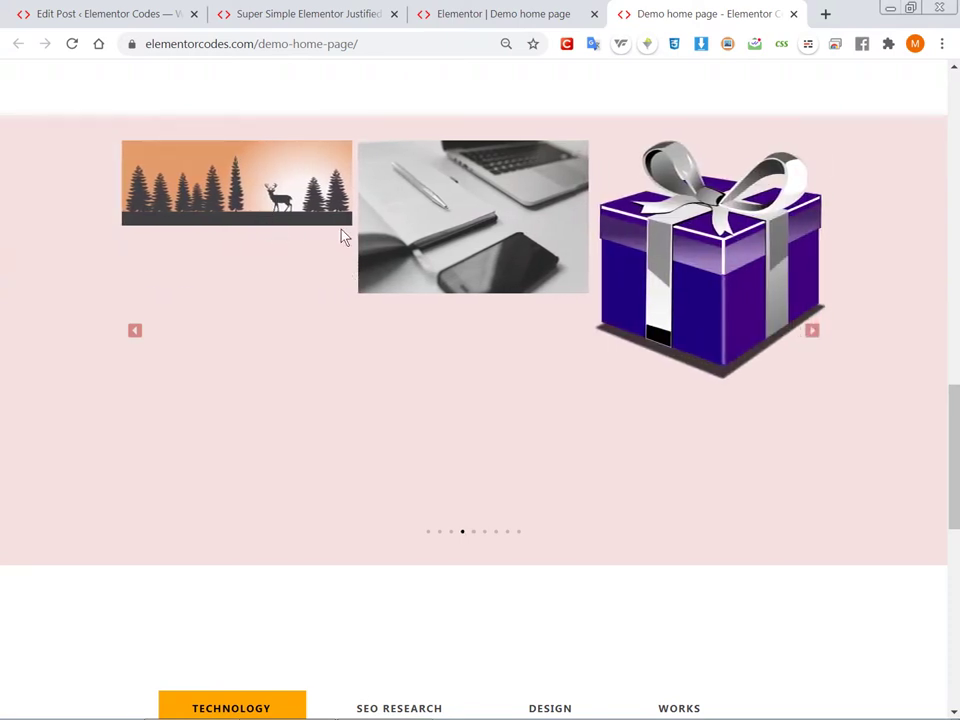
Keep swiping past the hummingbird slide until the carousel wraps around to its second slide.
drag(503, 255, 317, 257)
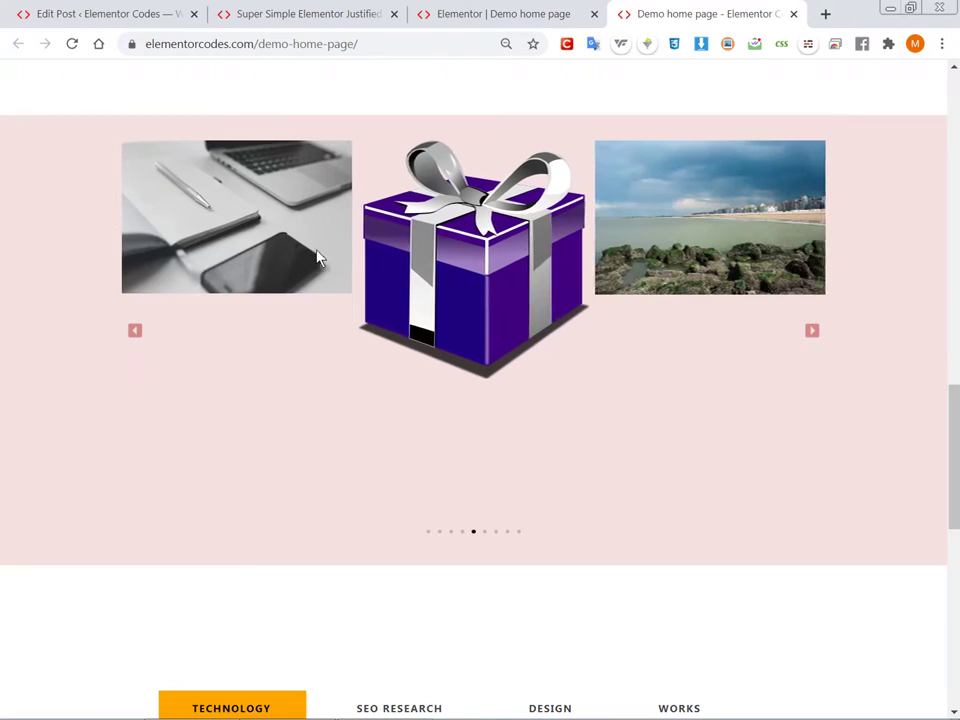
drag(514, 307, 351, 309)
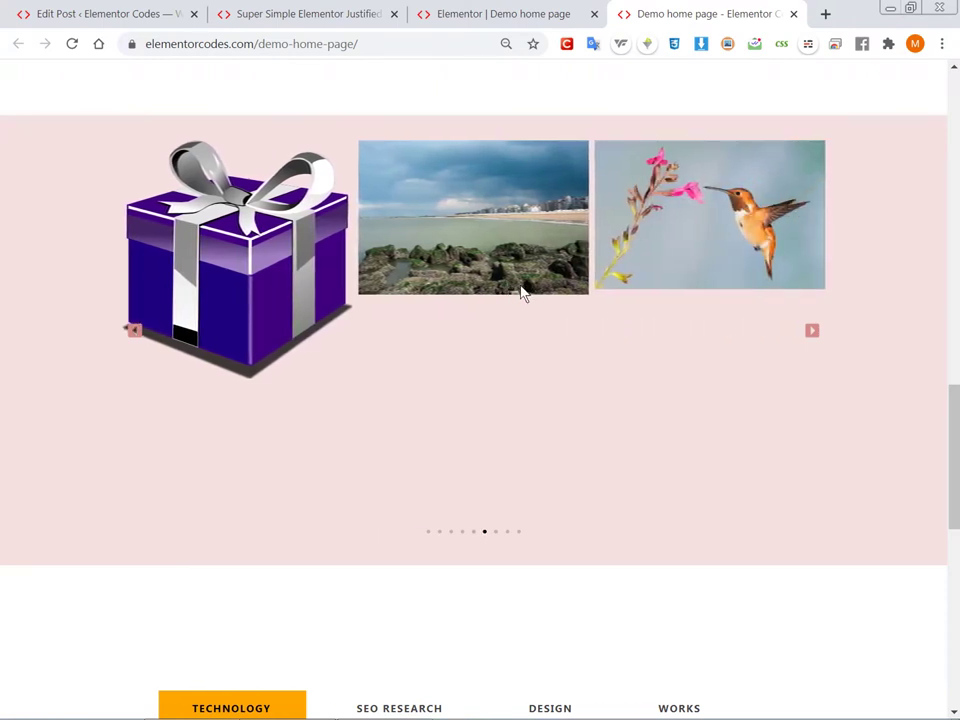
drag(523, 291, 437, 307)
drag(576, 306, 418, 304)
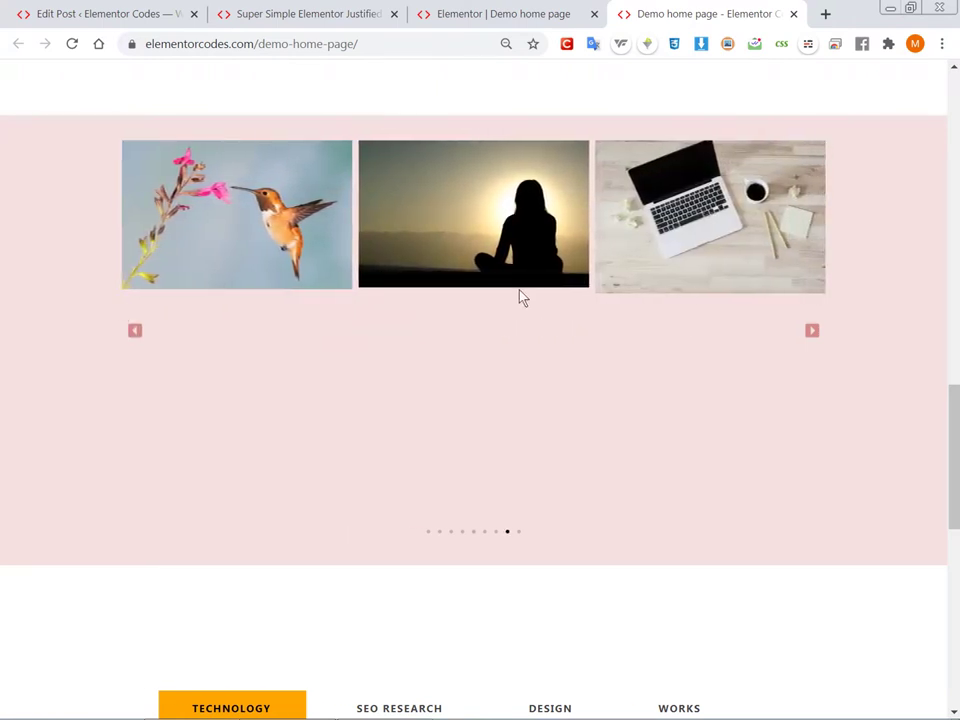
drag(519, 298, 396, 305)
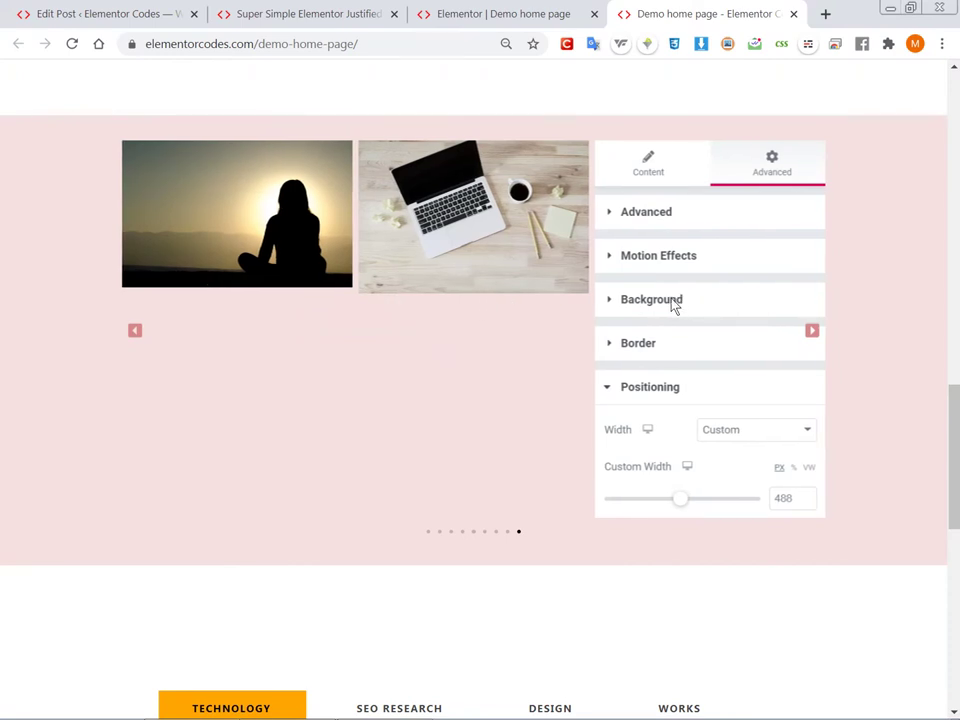
drag(675, 306, 478, 310)
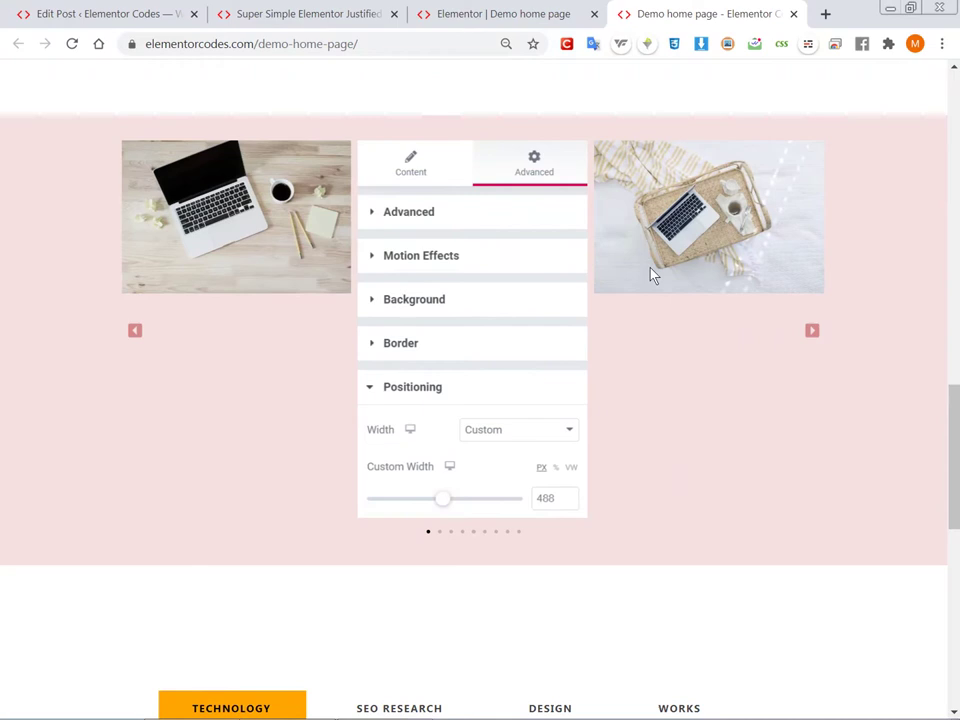
drag(651, 272, 492, 280)
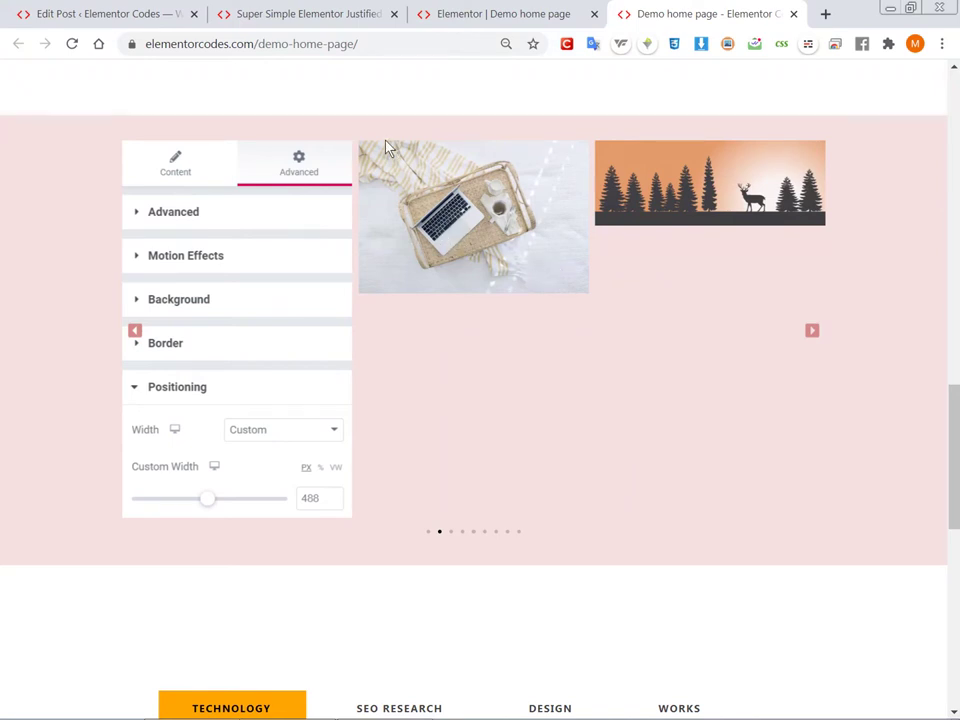
Switch to the Elementor editor and step the carousel back to the beach slide.
click(508, 12)
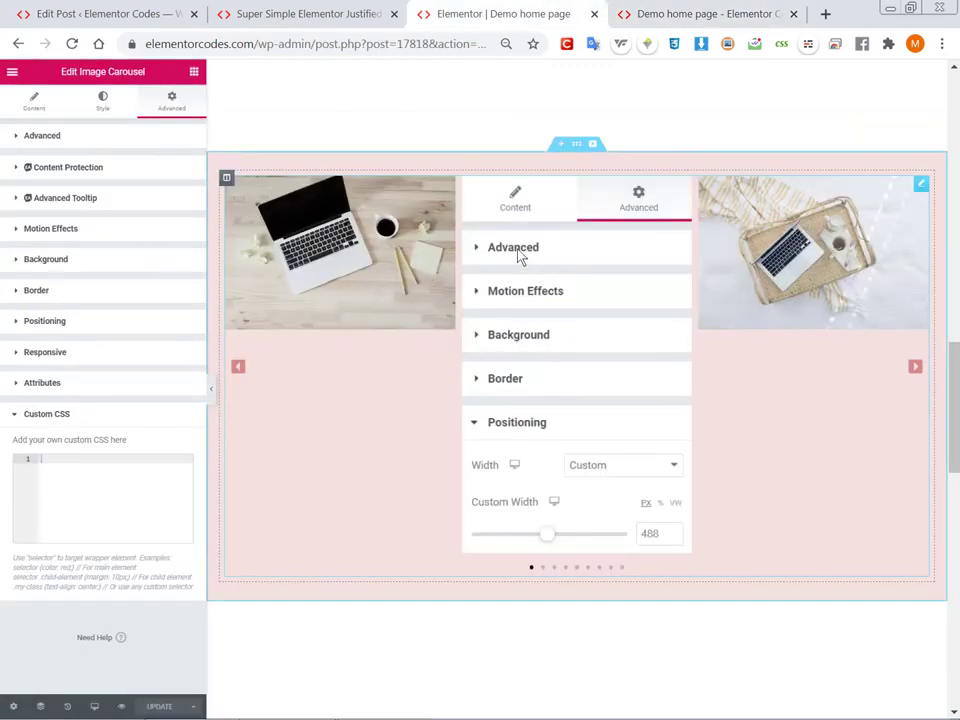
click(238, 368)
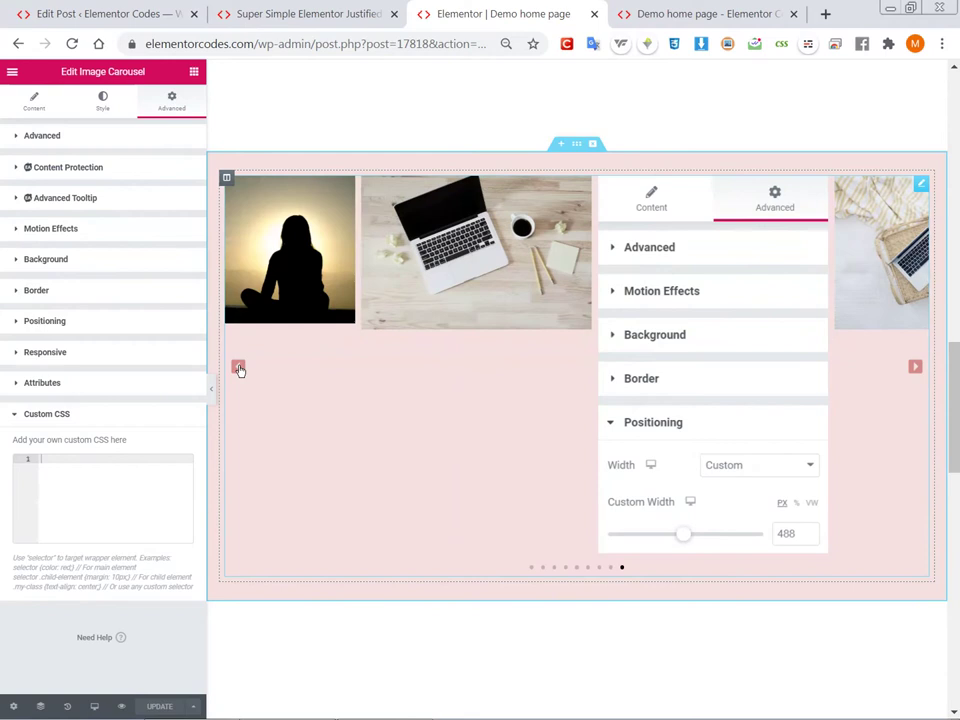
click(238, 368)
click(238, 368)
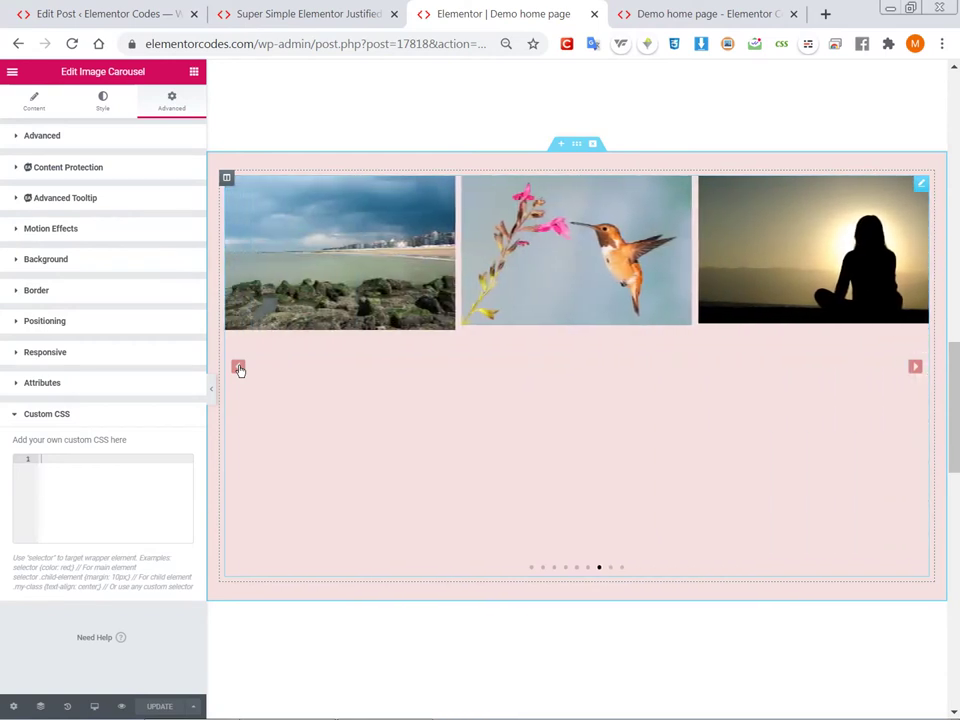
Copy the CSS snippet from the justified carousel tutorial and return to the Elementor editor.
click(316, 12)
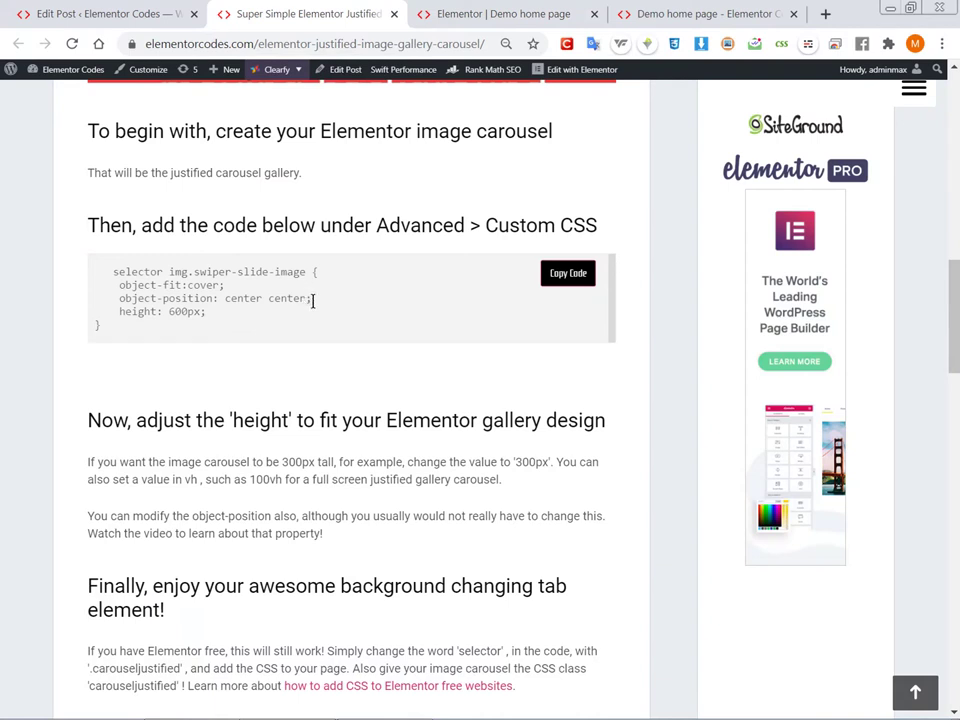
click(562, 279)
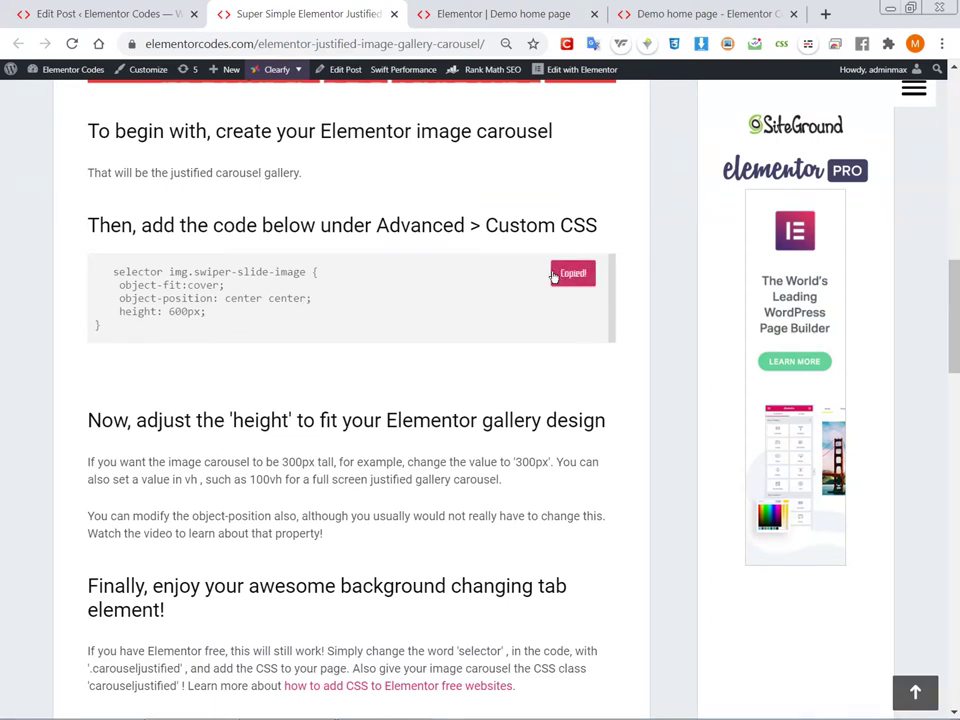
click(668, 10)
click(515, 12)
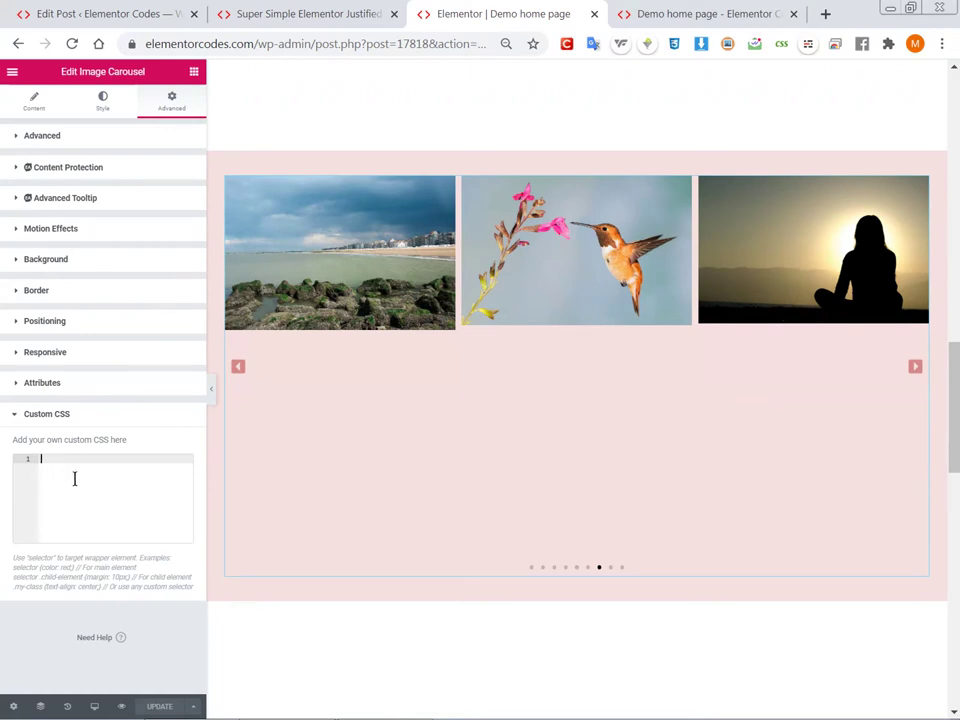
Paste the snippet into Custom CSS, giving slide images object-fit cover and 600px height.
key(ctrl+v)
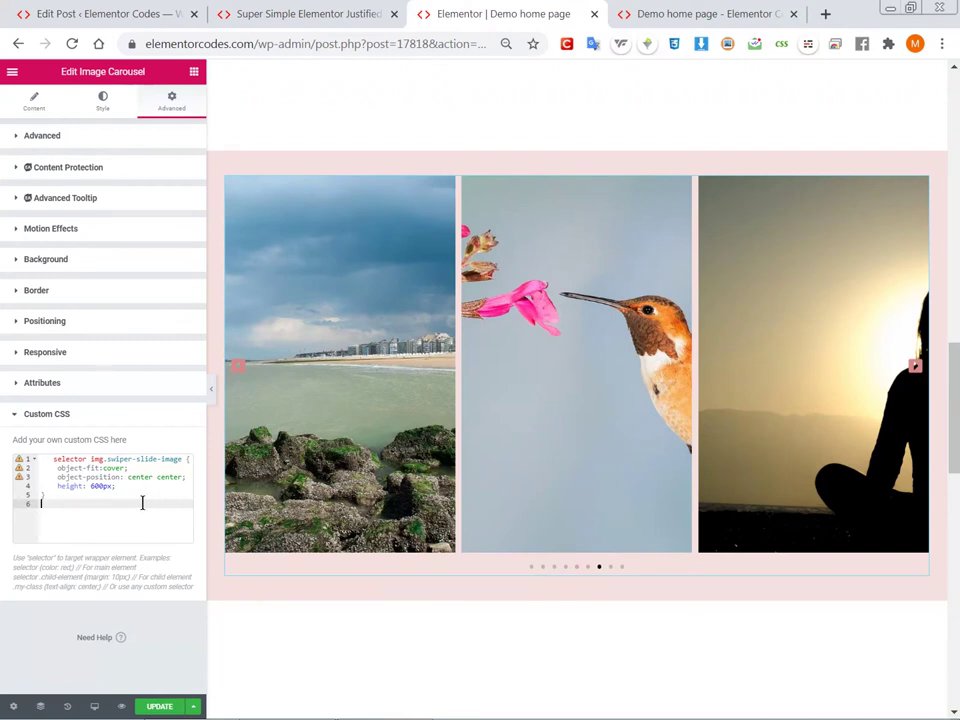
mouse_move(31, 478)
Change the image height in the Custom CSS rule from 600px to 300px.
click(90, 487)
key(Delete)
text(5)
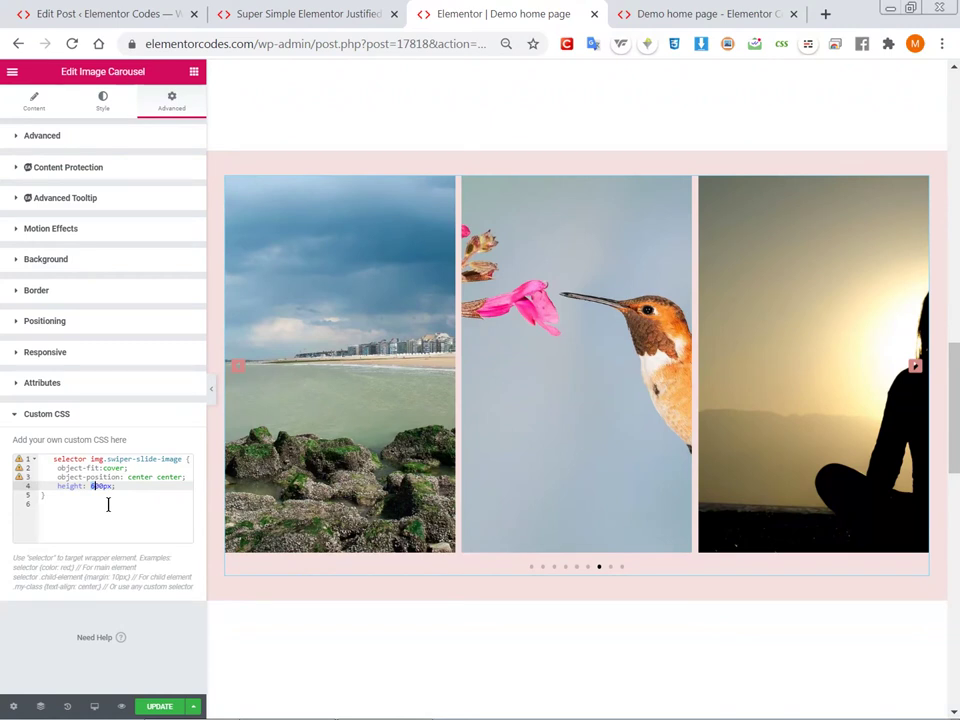
text(3)
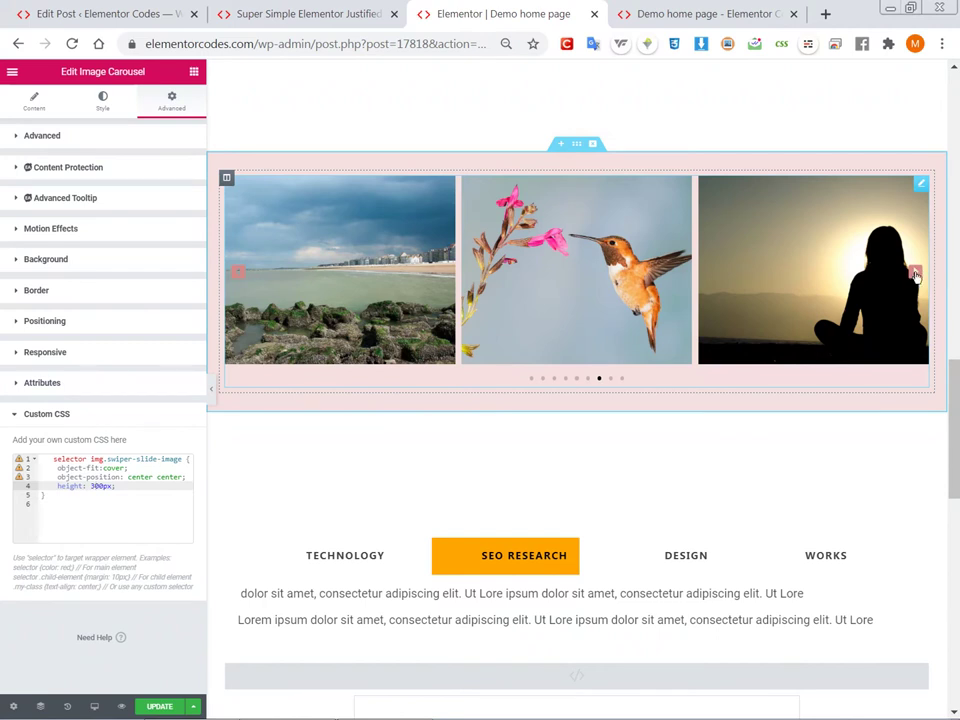
Advance the carousel to the gift-box slide, checking each image shows at 300px height.
click(915, 273)
click(915, 273)
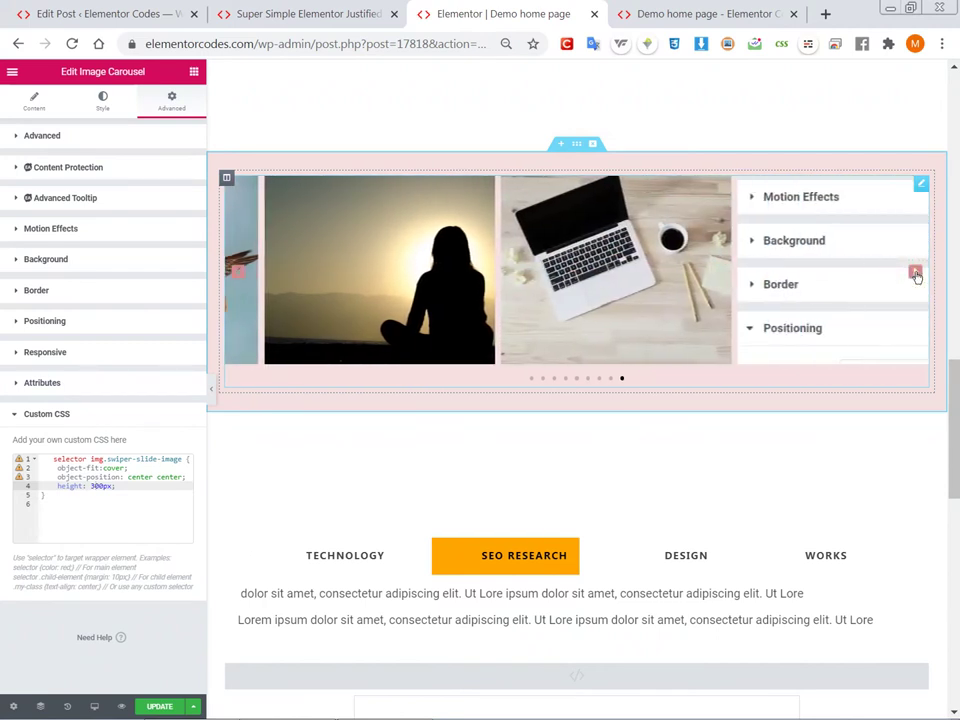
click(915, 273)
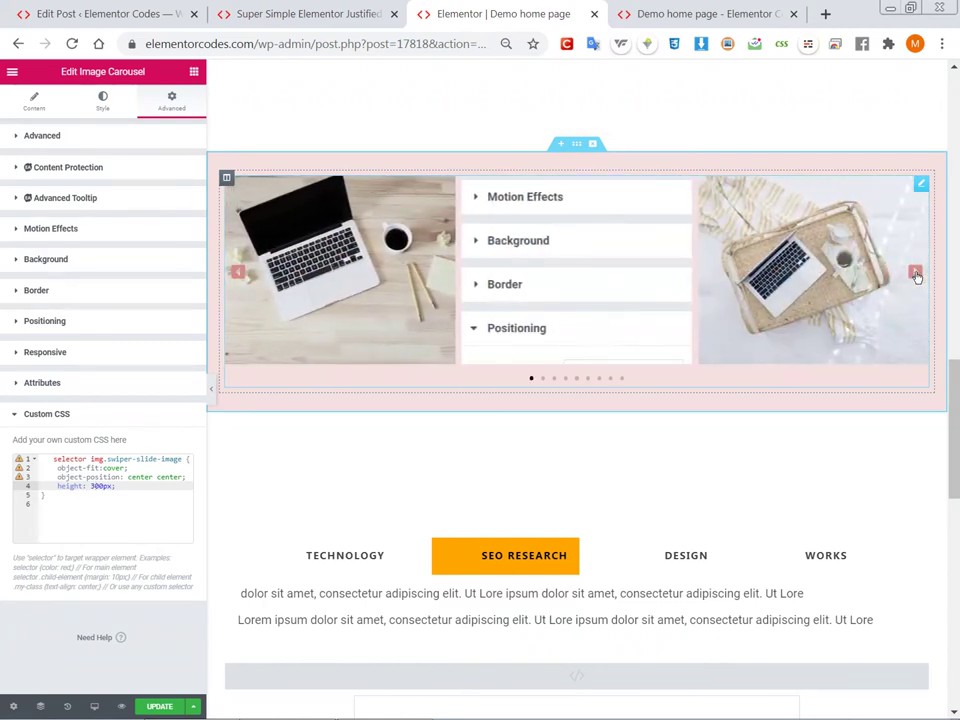
click(915, 273)
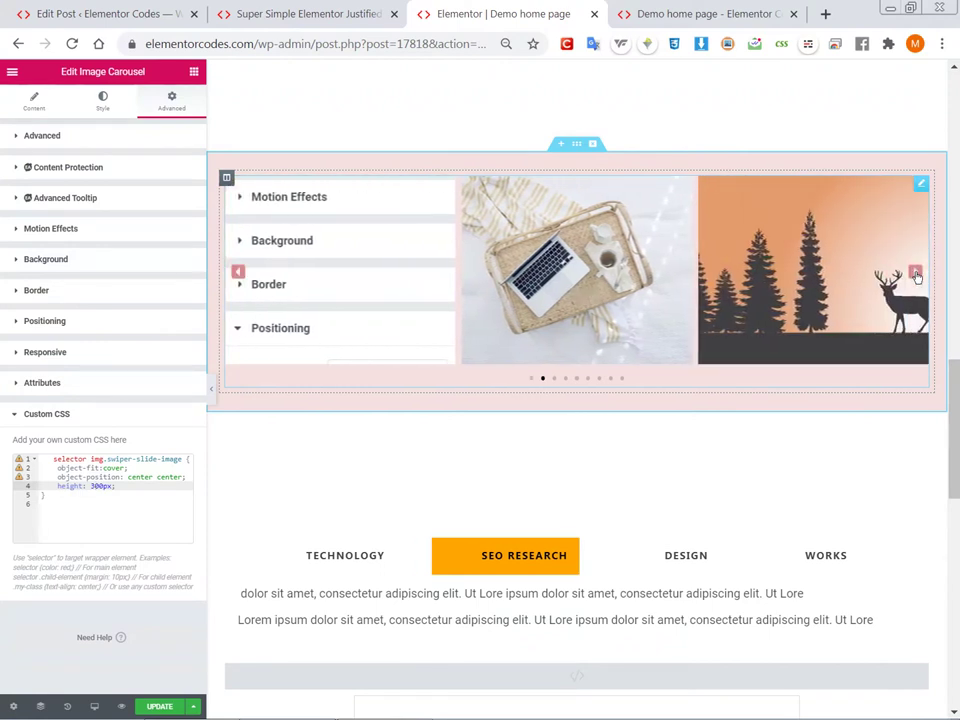
click(915, 273)
click(915, 273)
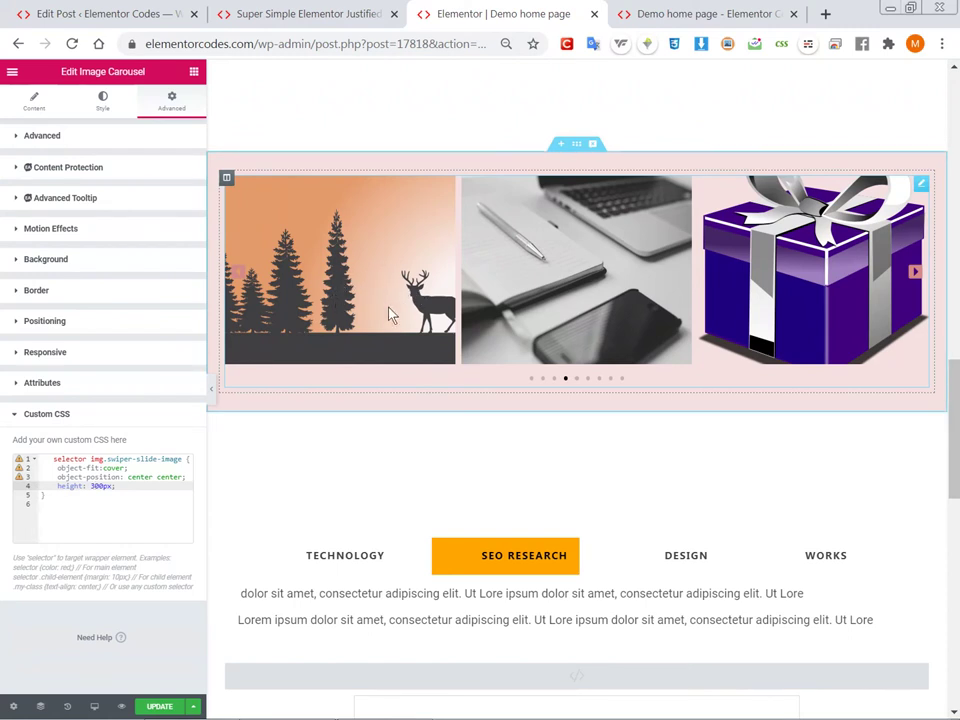
Try left and top values for object-position, then set the second value back to center.
double_click(108, 467)
click(137, 467)
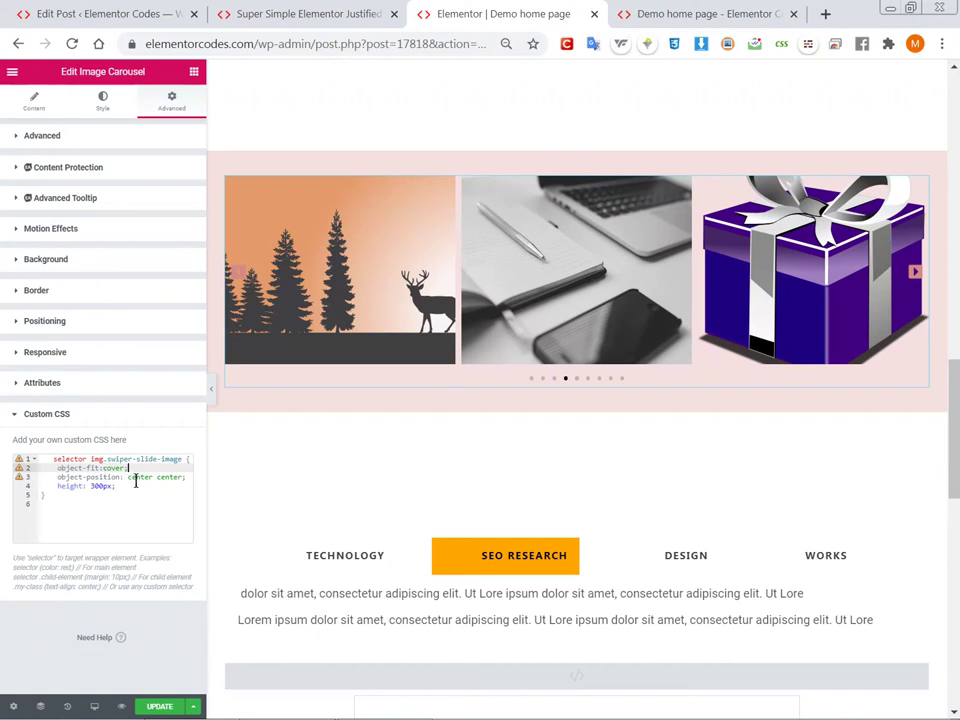
double_click(136, 478)
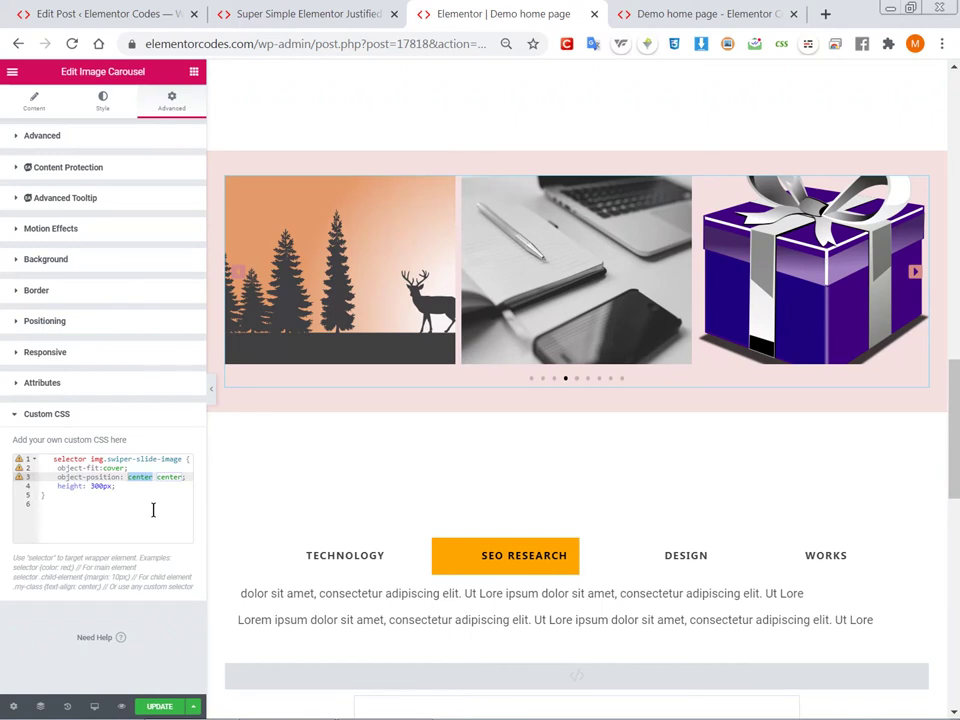
text(left)
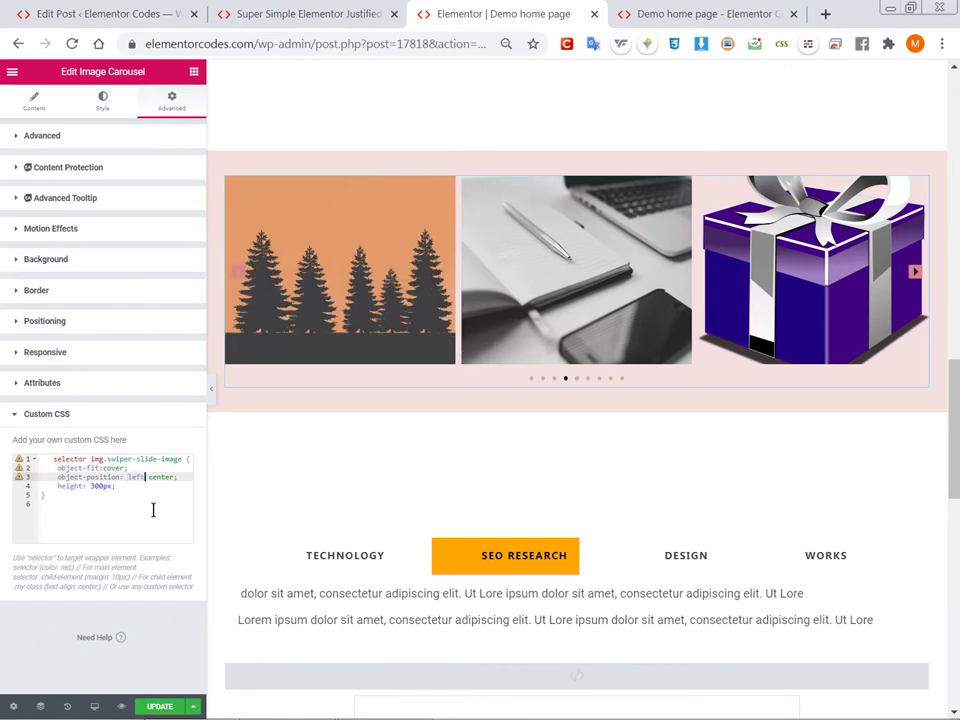
drag(144, 478, 128, 480)
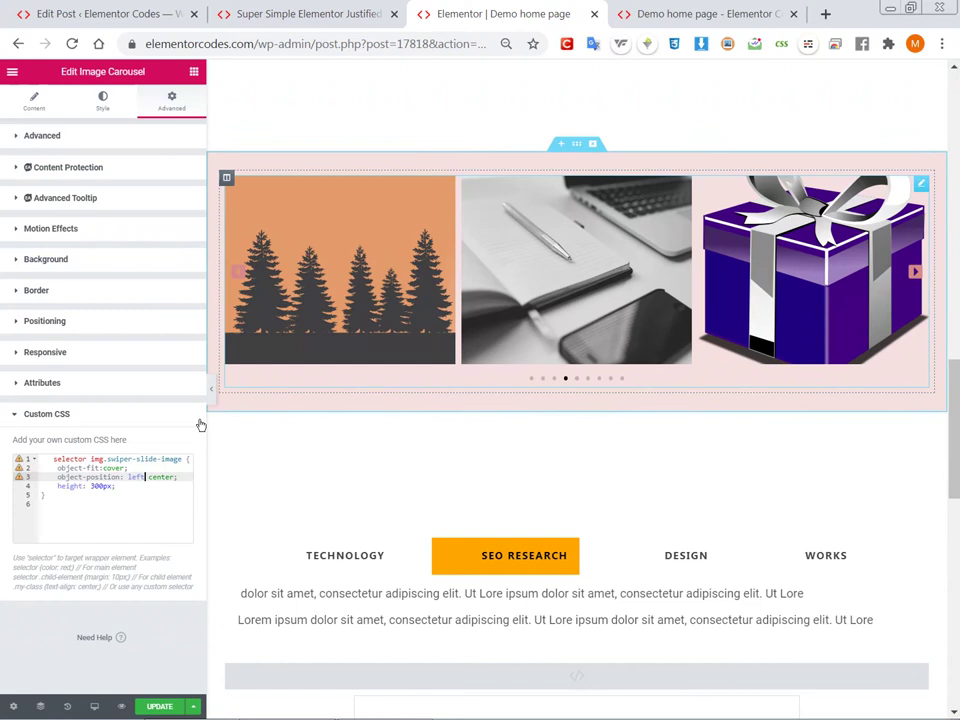
double_click(161, 478)
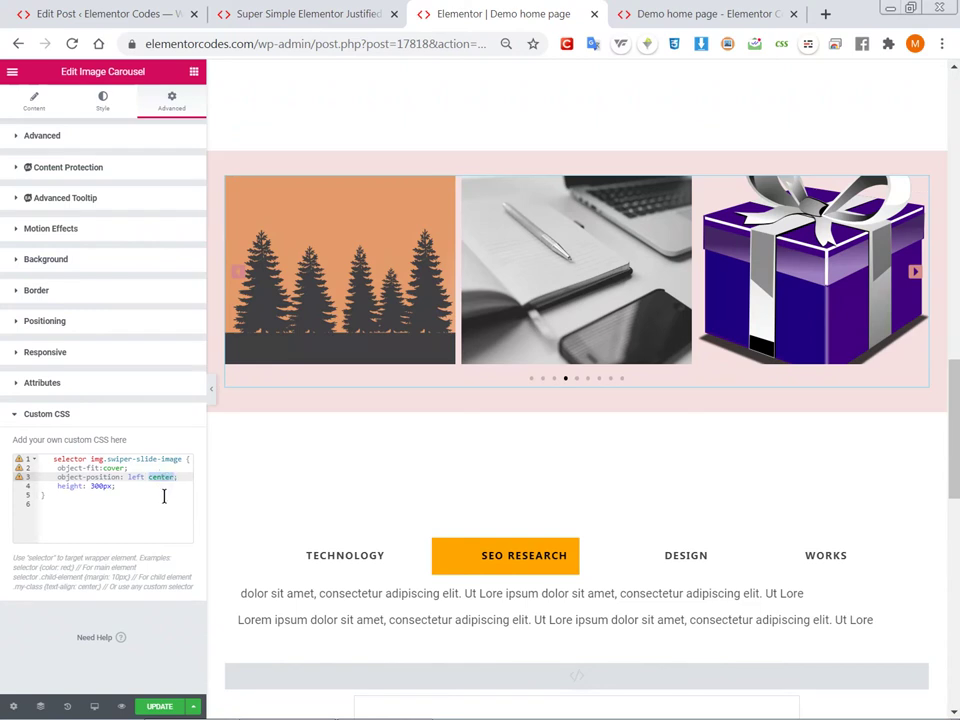
text(top)
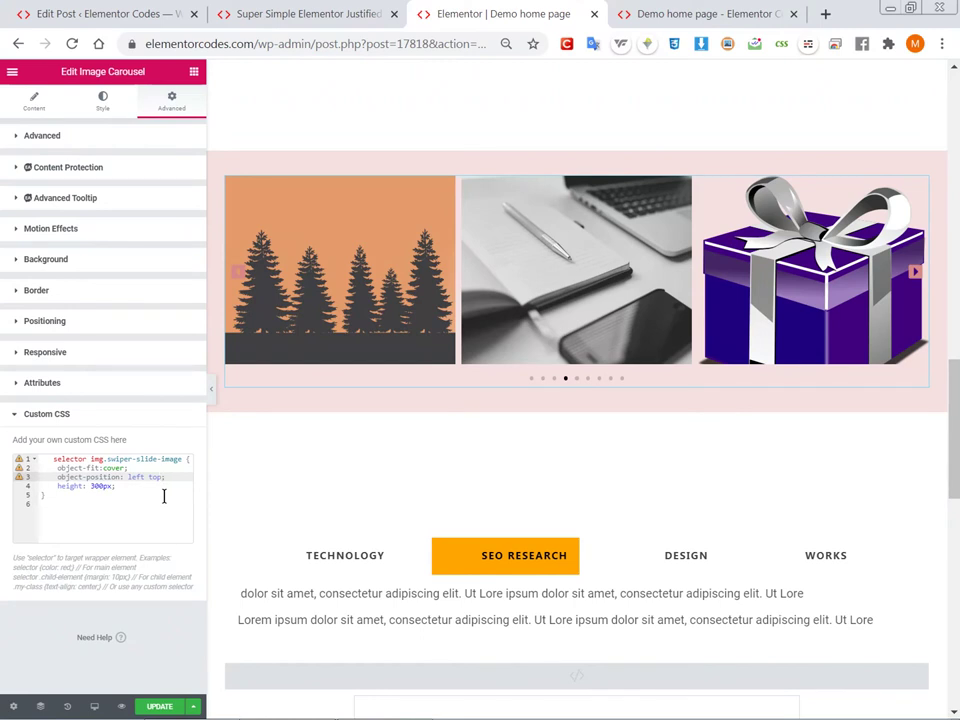
key(BackSpace)
key(BackSpace)
key(BackSpace)
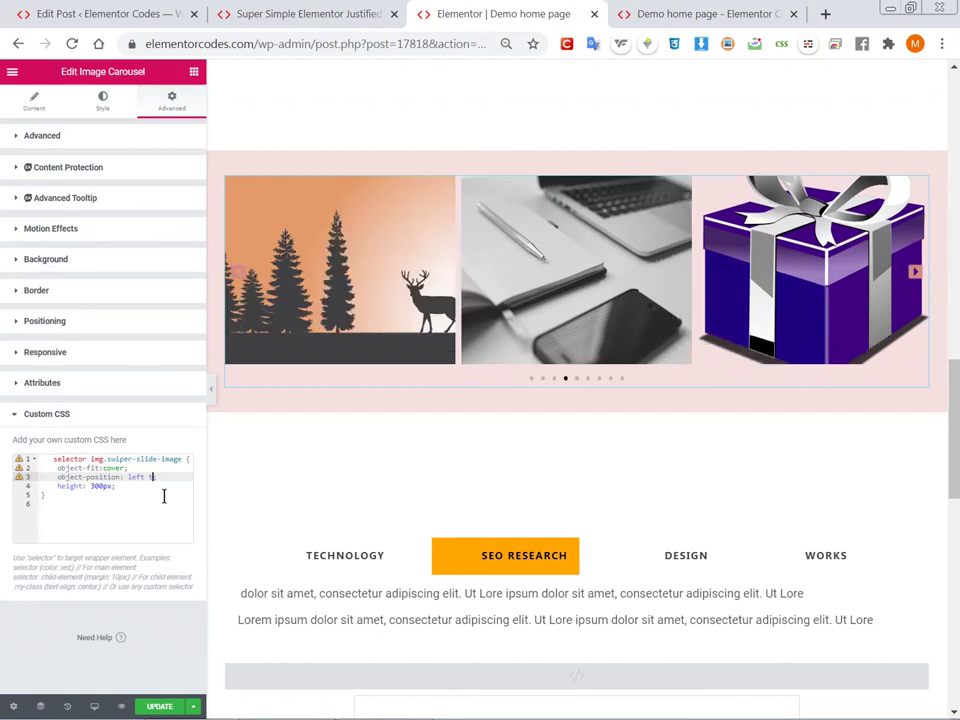
text(center;)
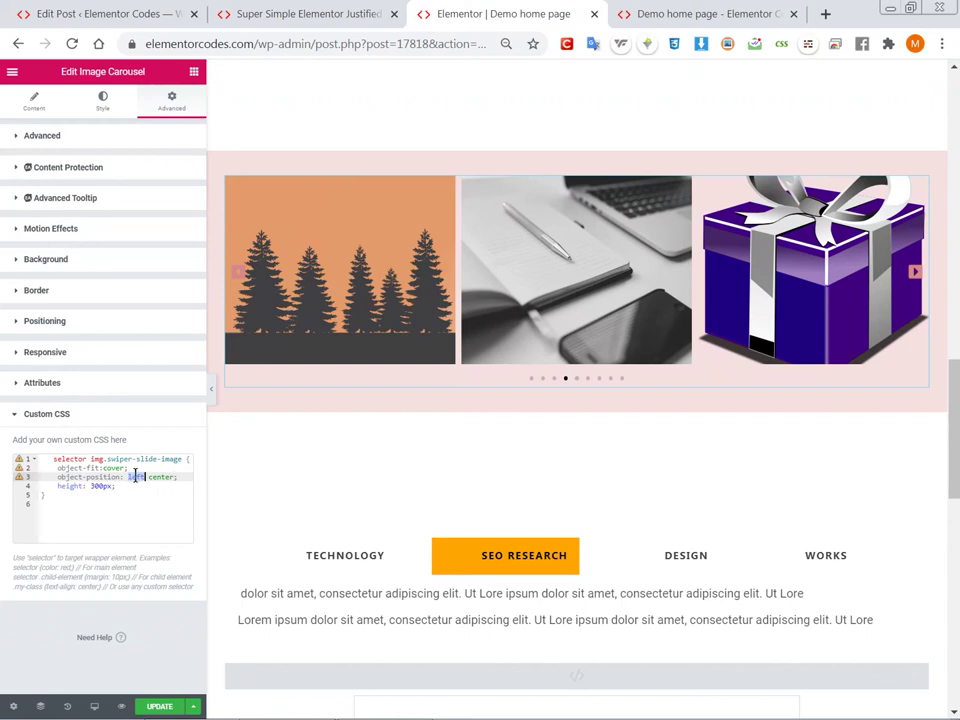
Delete the object-position line, keeping cover and 300px height, and reset browser zoom to 100%.
double_click(135, 477)
triple_click(150, 477)
key(BackSpace)
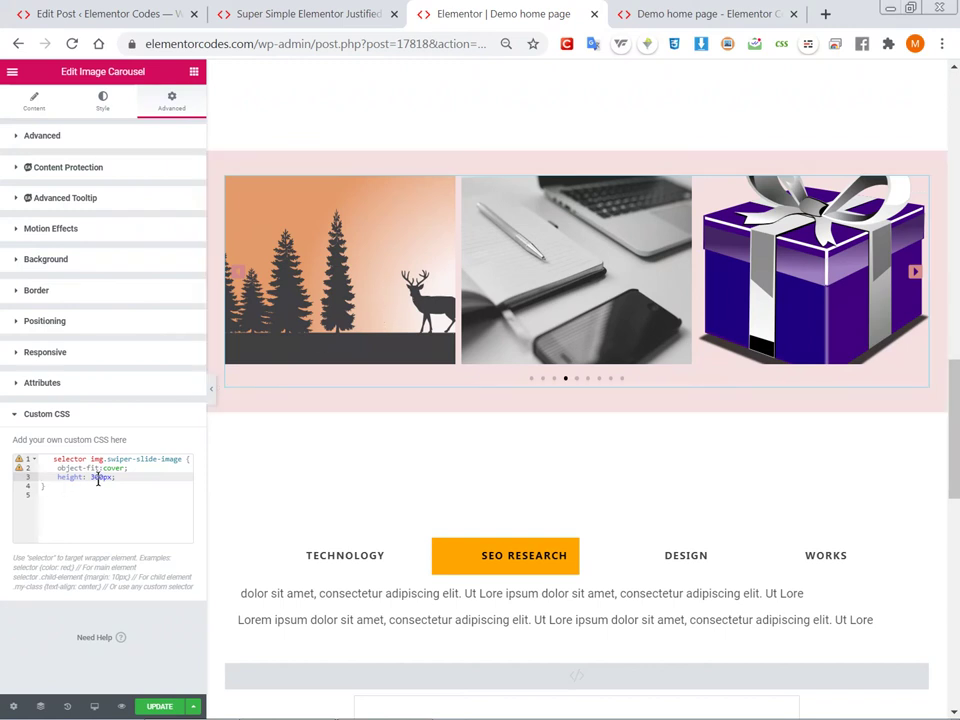
drag(90, 478, 114, 478)
key(ctrl+plus)
key(ctrl+plus)
key(ctrl+plus)
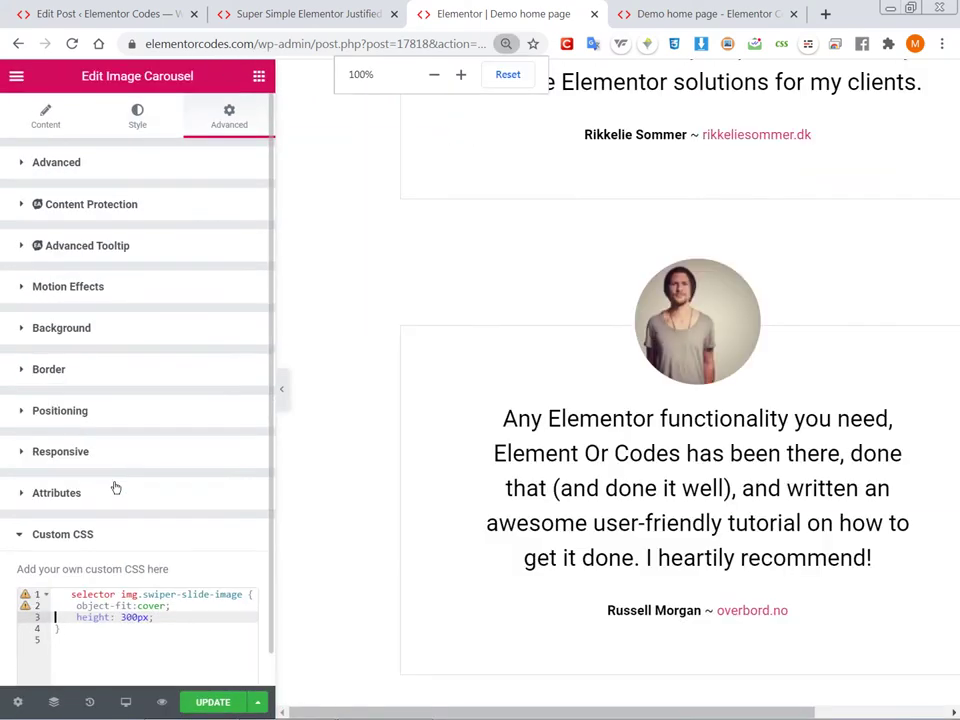
scroll(113, 485, down, 2)
scroll(366, 451, up, 3)
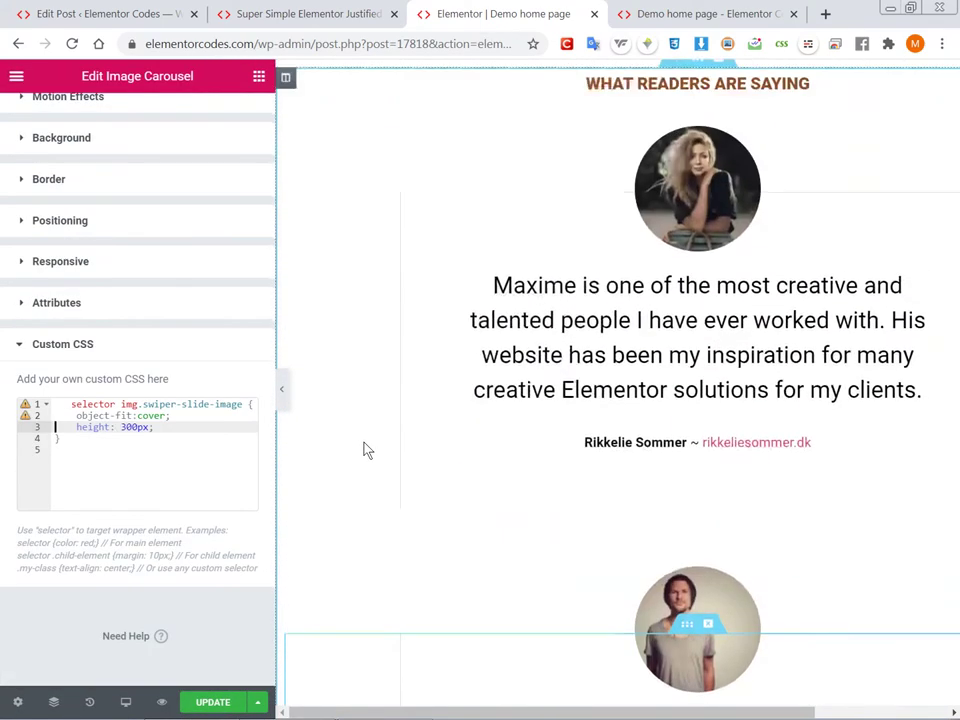
scroll(366, 451, down, 10)
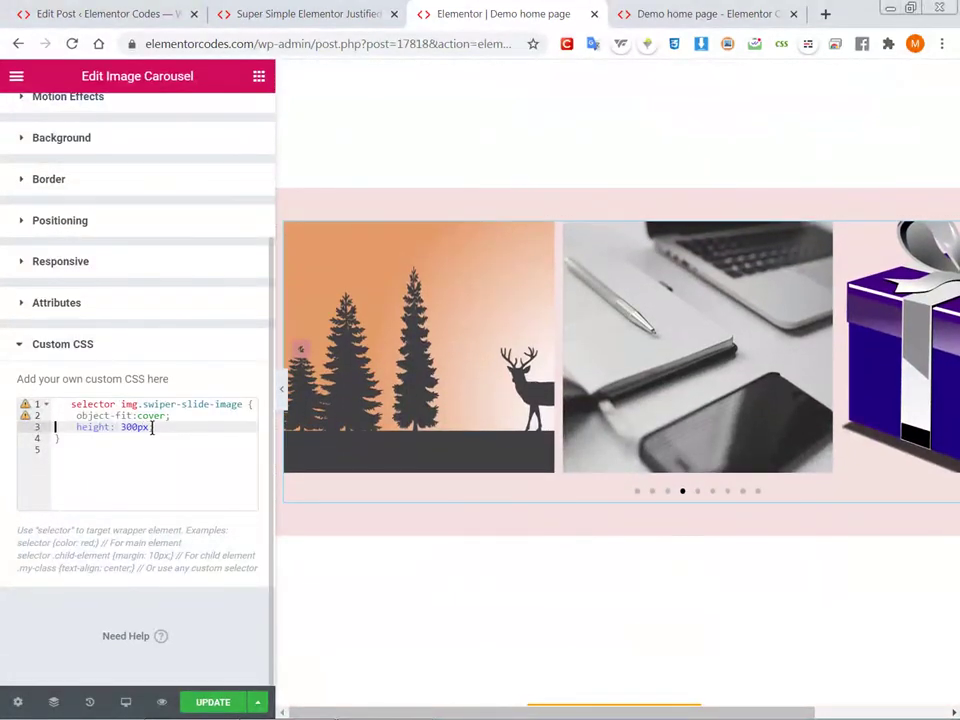
Replace the 300px height with 100vh in the Custom CSS rule.
drag(152, 427, 119, 427)
text(100vw)
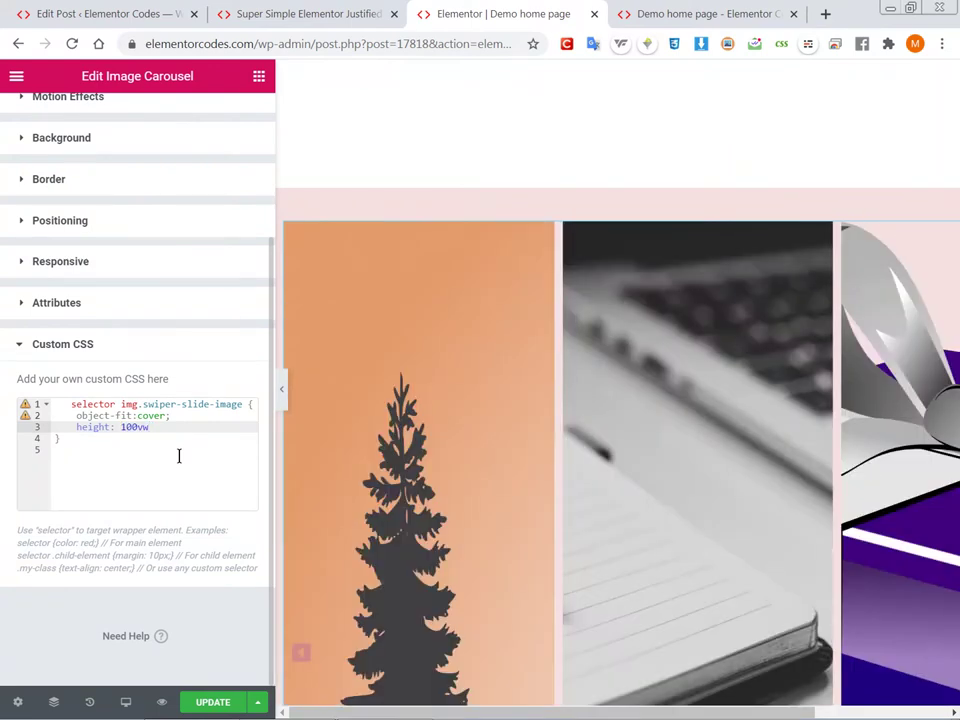
key(BackSpace)
key(BackSpace)
text(vh)
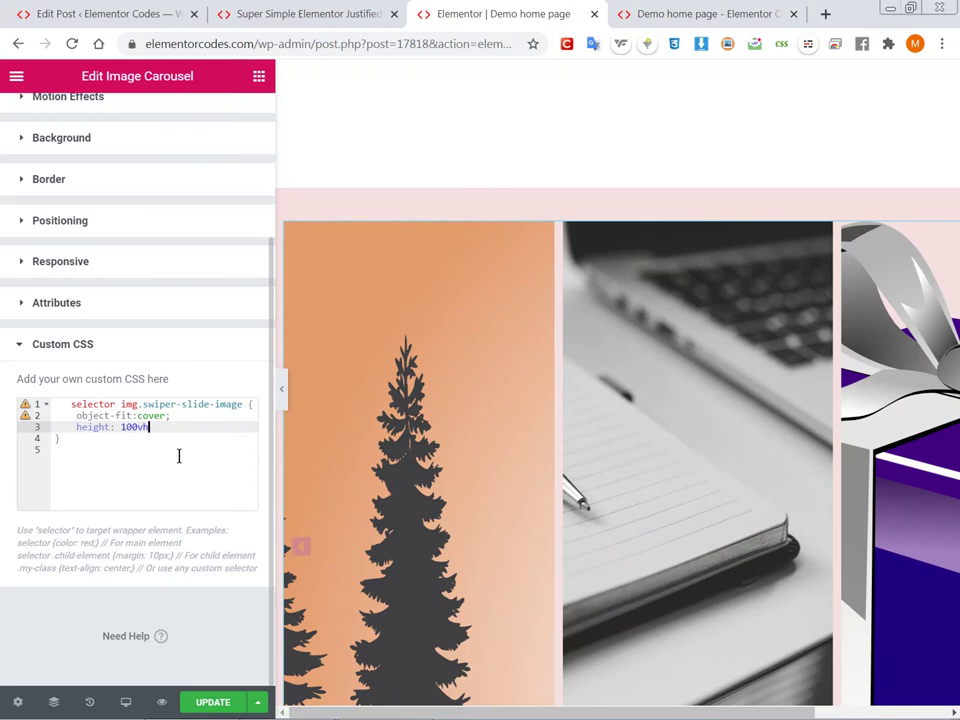
scroll(392, 392, down, 4)
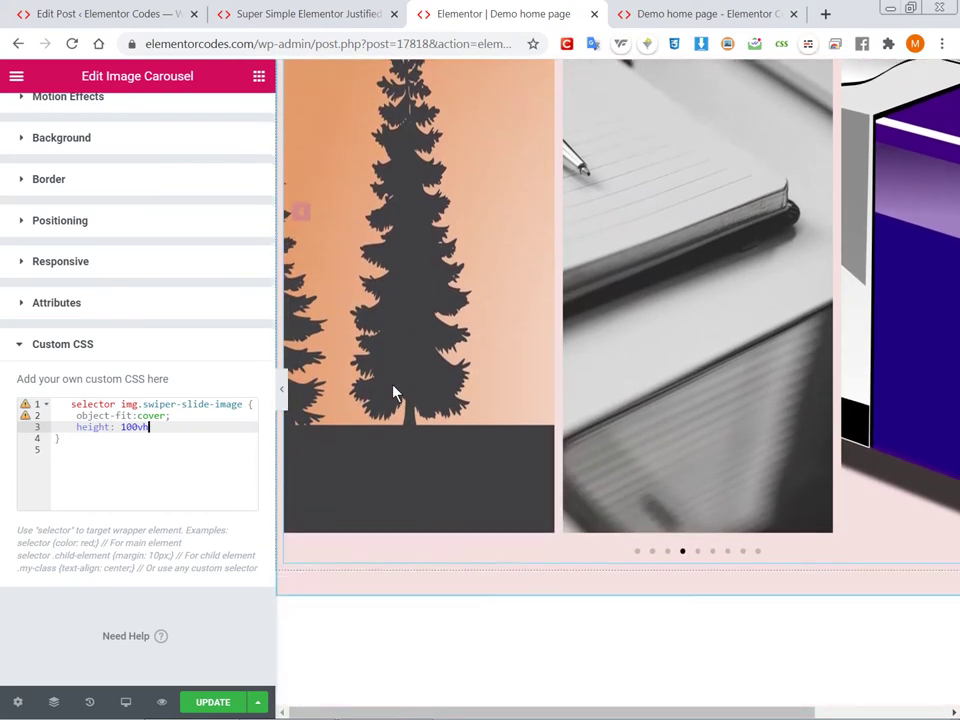
scroll(392, 392, up, 1)
scroll(393, 393, up, 1)
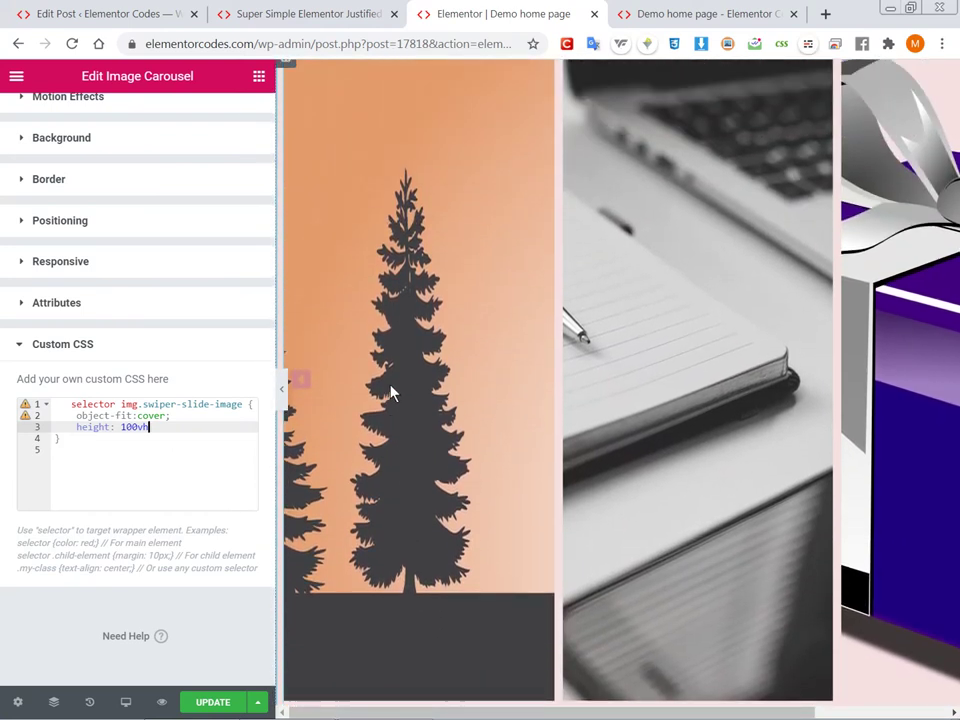
scroll(392, 393, right, 3)
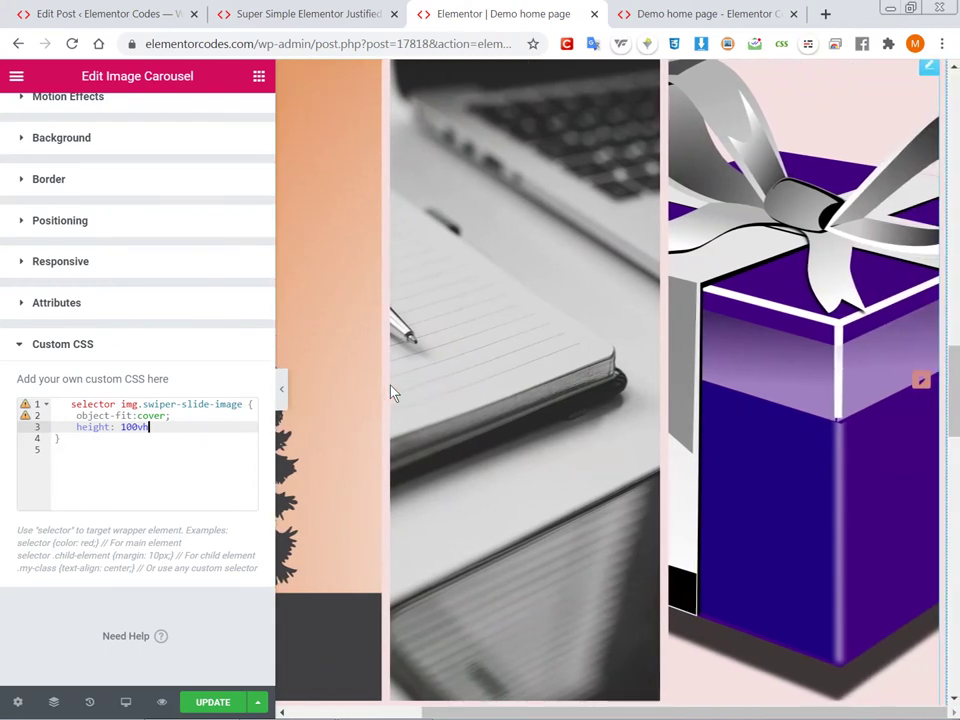
scroll(392, 393, left, 3)
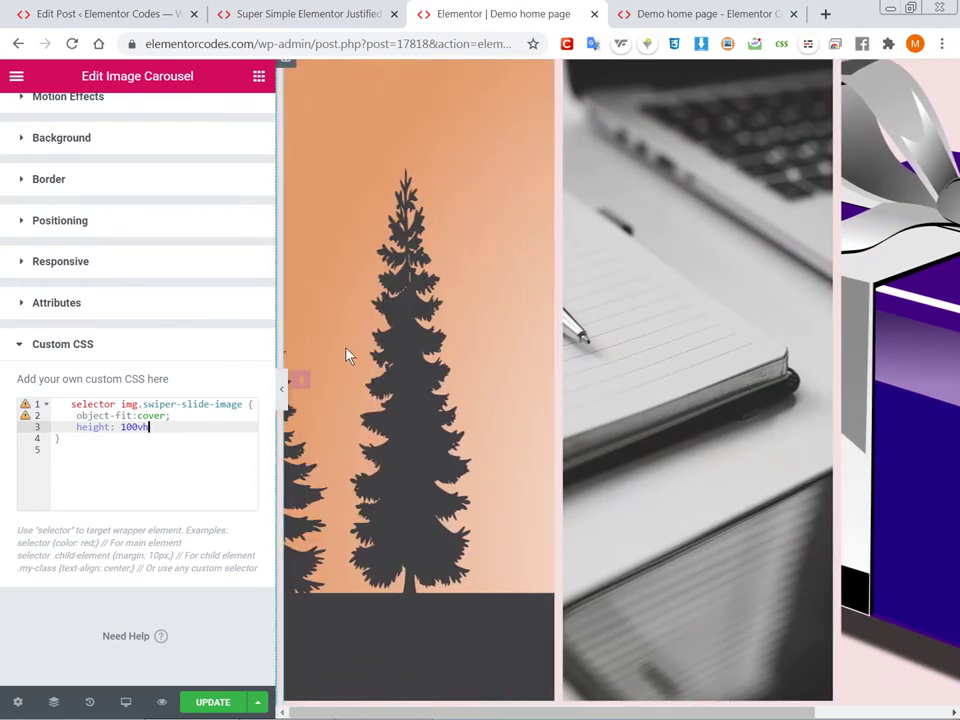
scroll(69, 199, up, 3)
Set the carousel's Slides to Show to 1 and hide the editor panel.
click(46, 118)
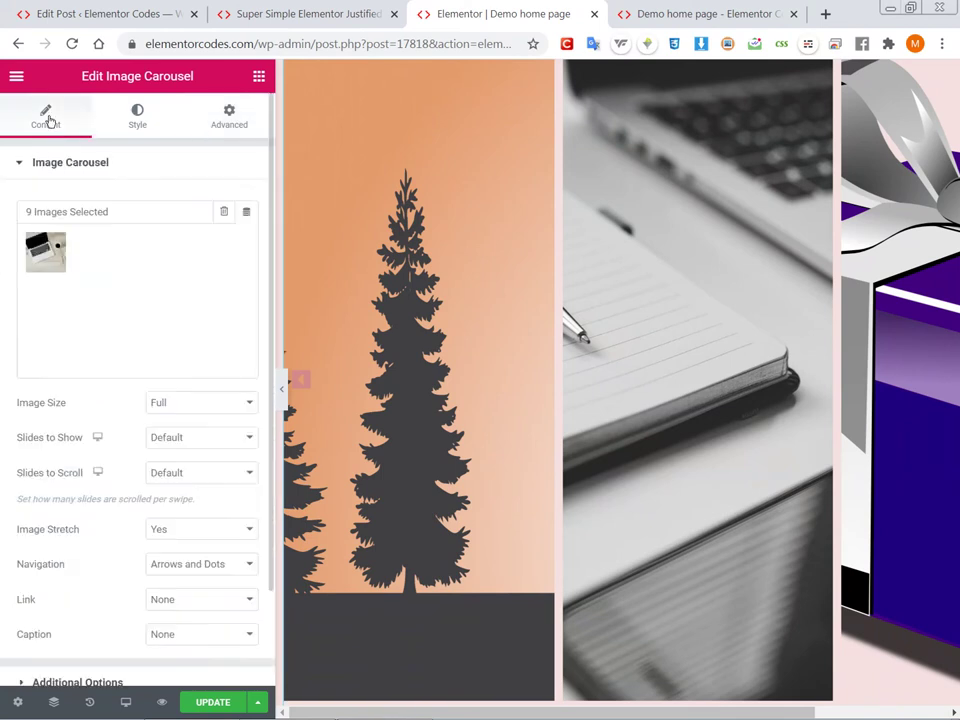
scroll(171, 495, down, 2)
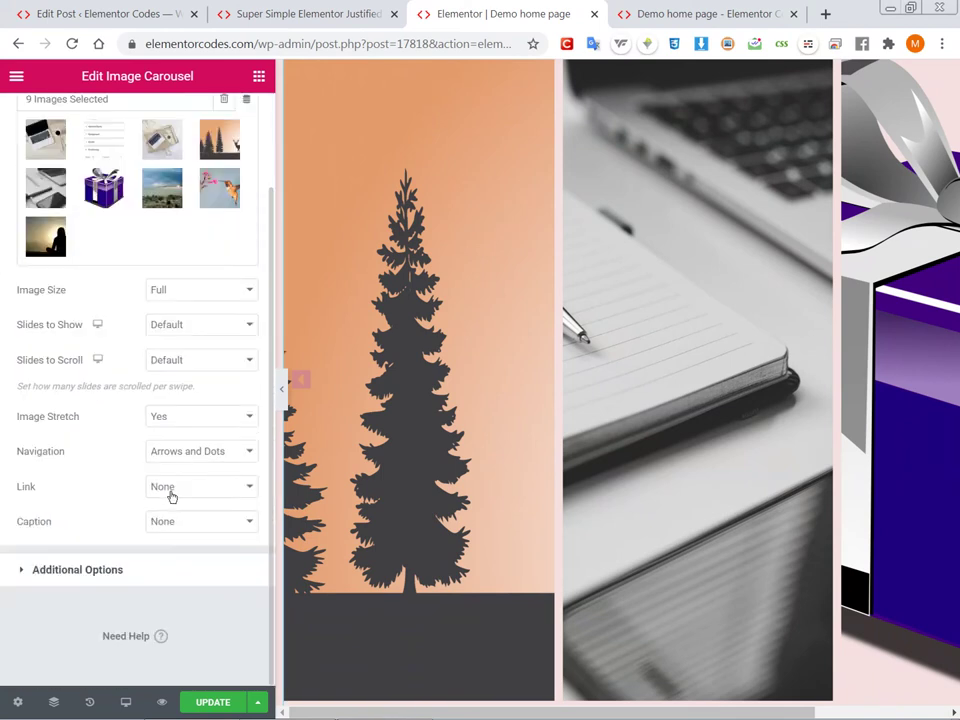
click(193, 324)
click(184, 343)
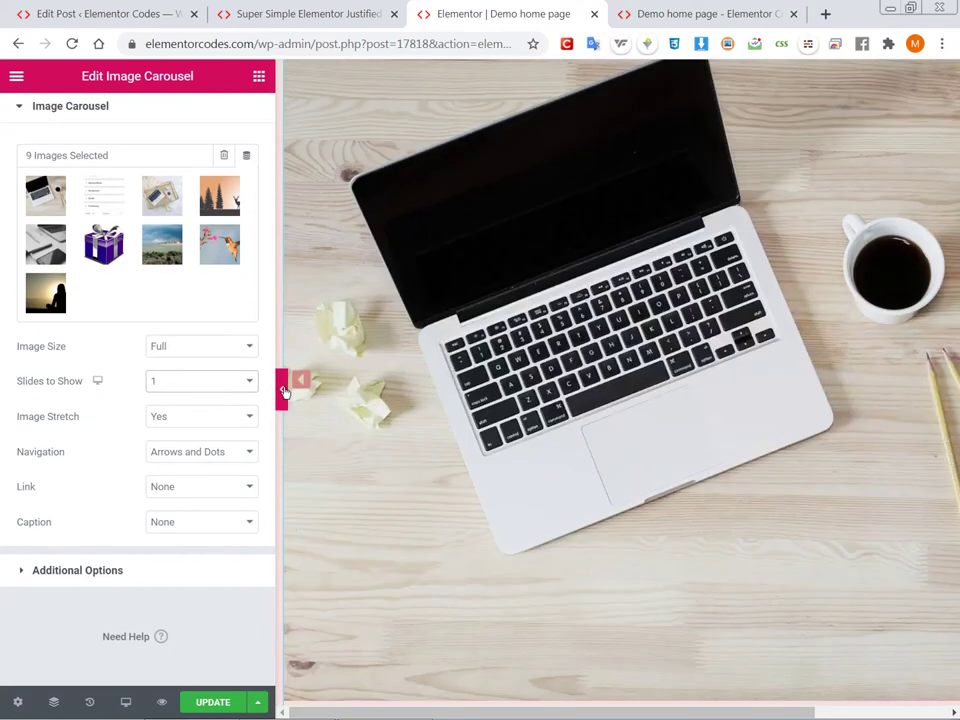
click(280, 388)
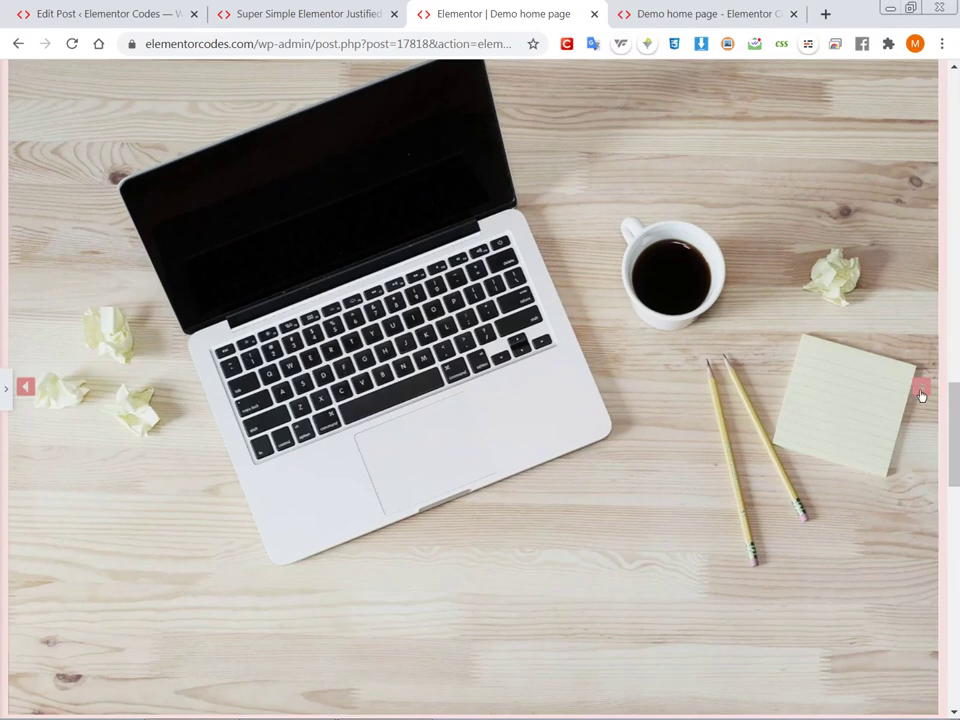
Page through all slides to the hummingbird image, then reopen the Slides to Show choices.
click(921, 392)
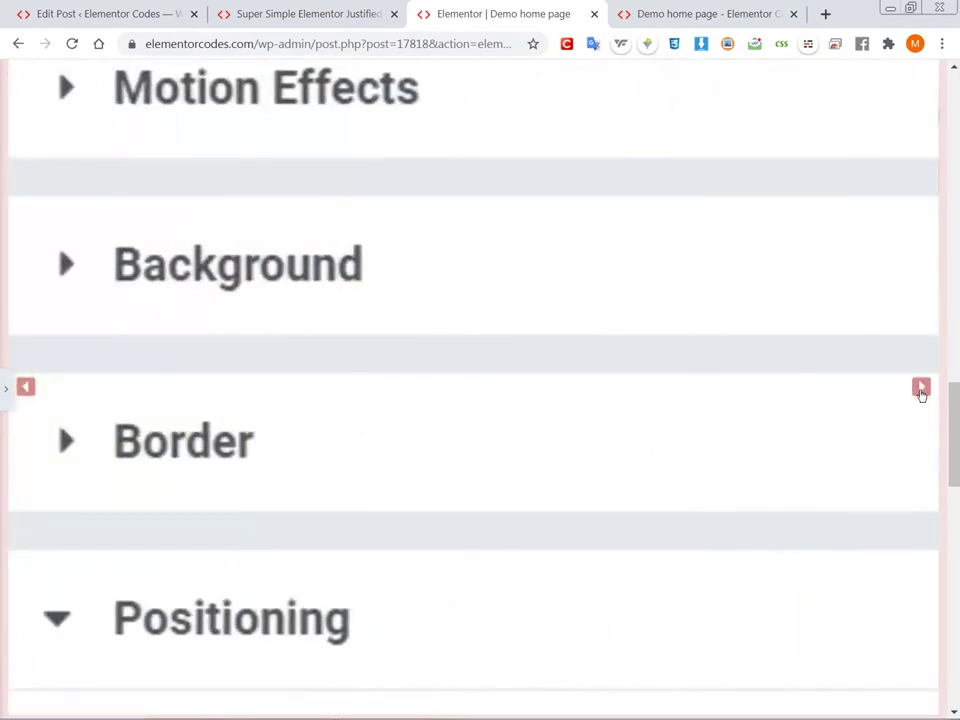
scroll(921, 399, up, 3)
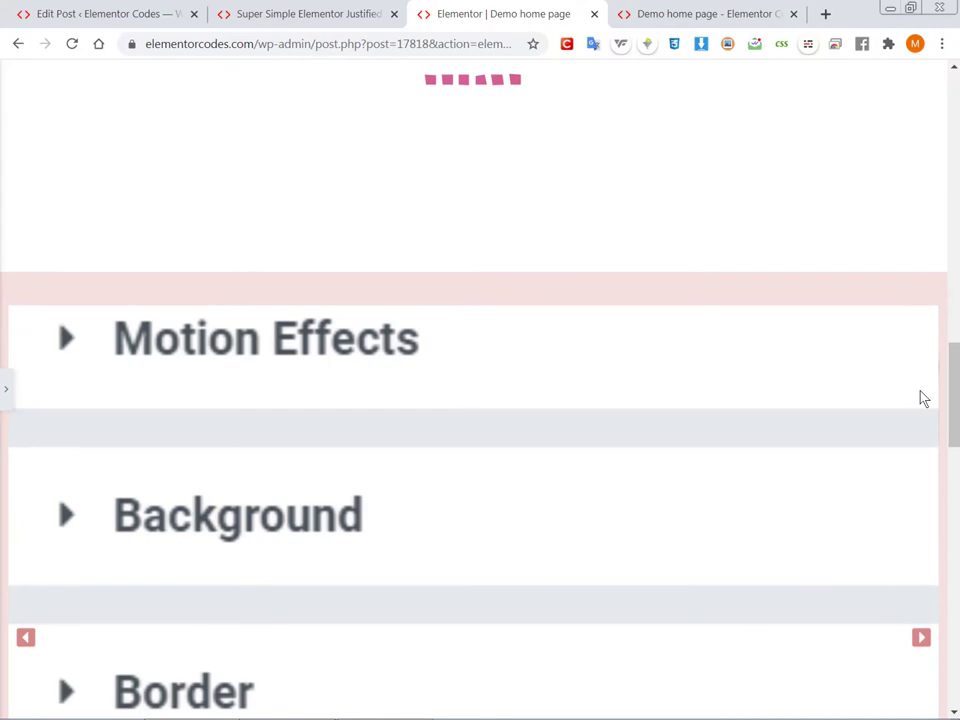
scroll(923, 398, down, 3)
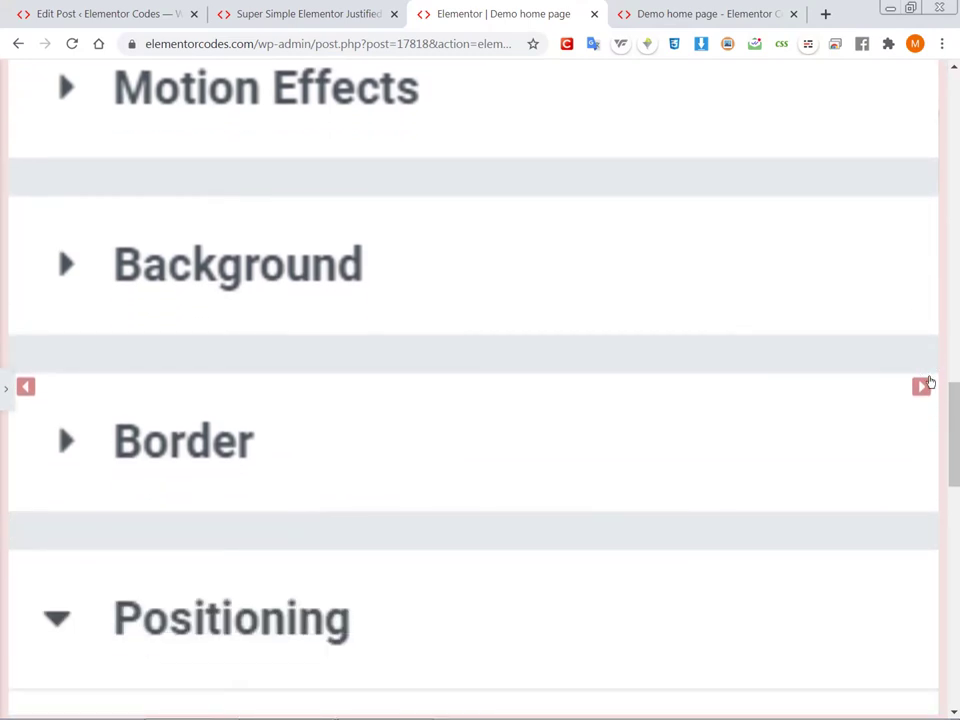
click(921, 388)
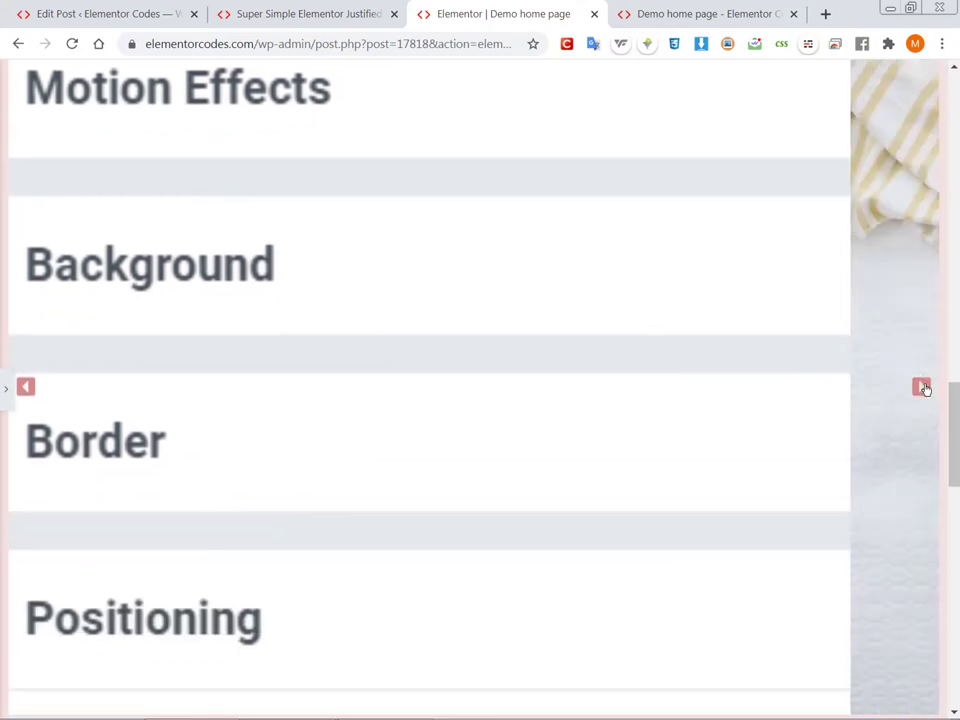
click(921, 388)
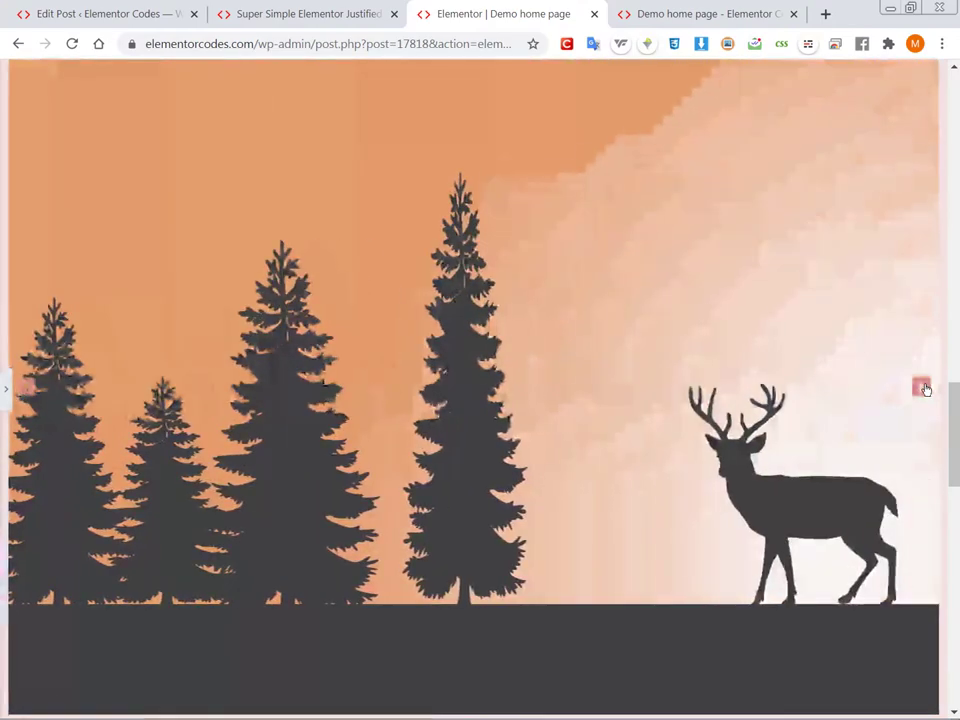
click(922, 388)
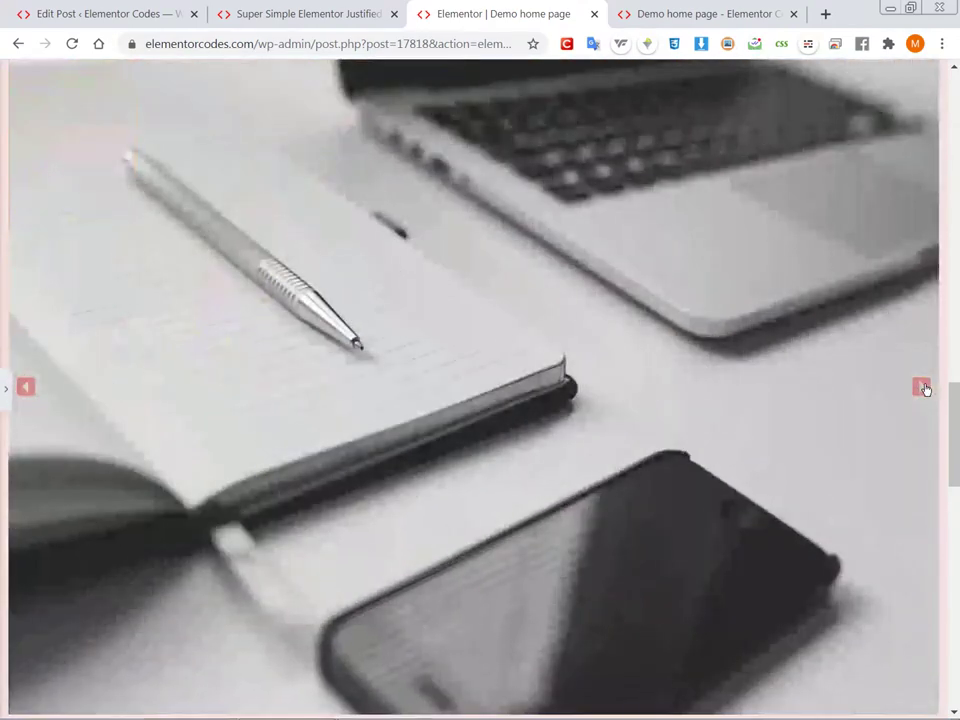
click(923, 388)
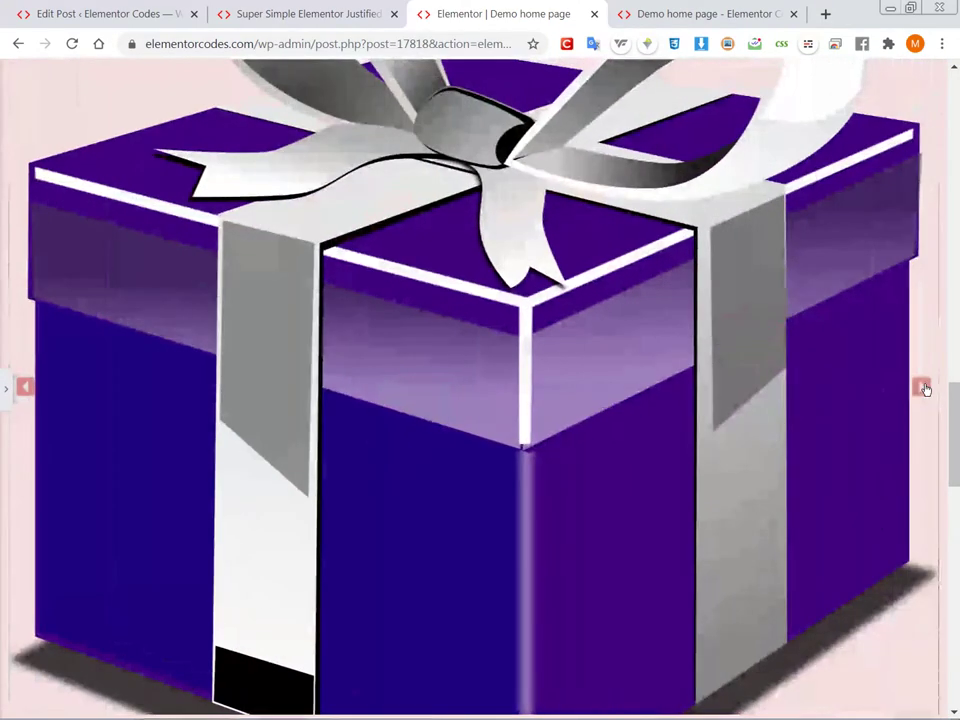
click(922, 388)
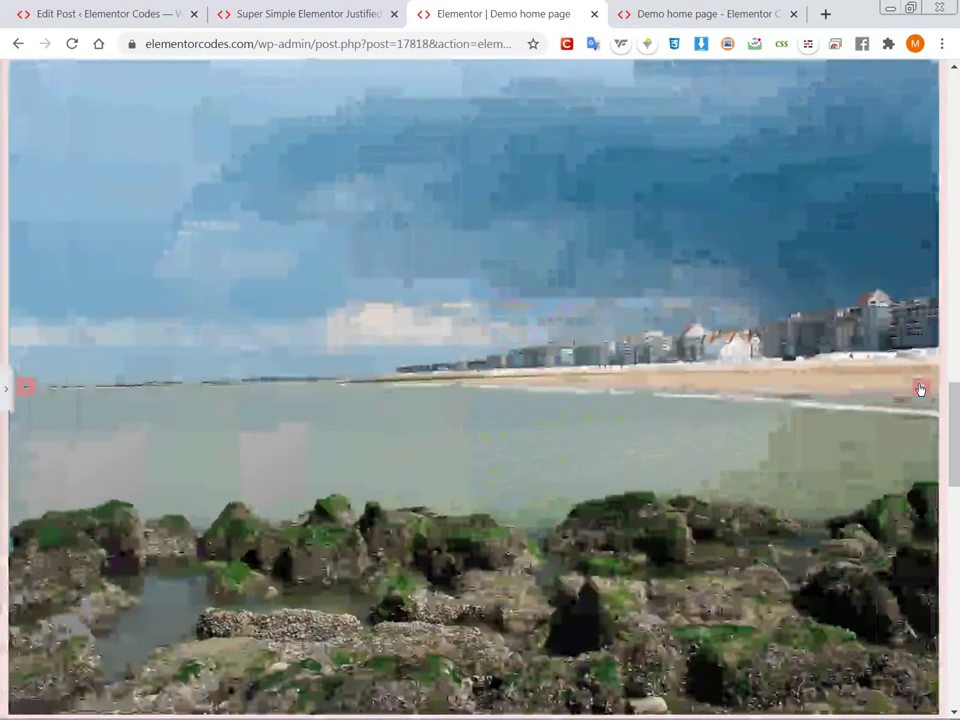
click(922, 388)
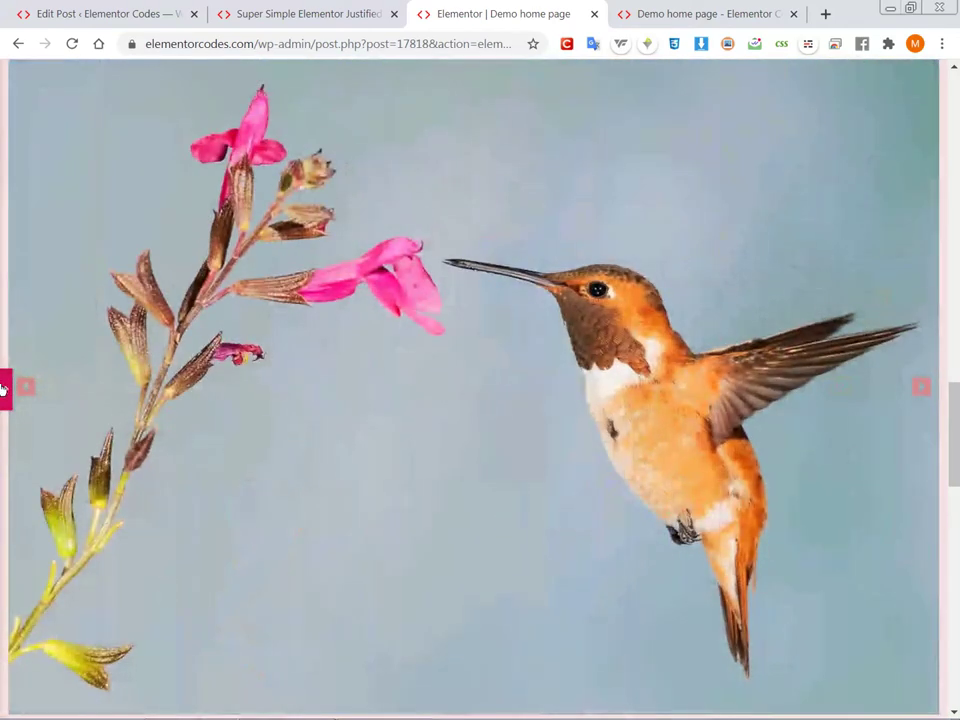
click(5, 388)
click(172, 382)
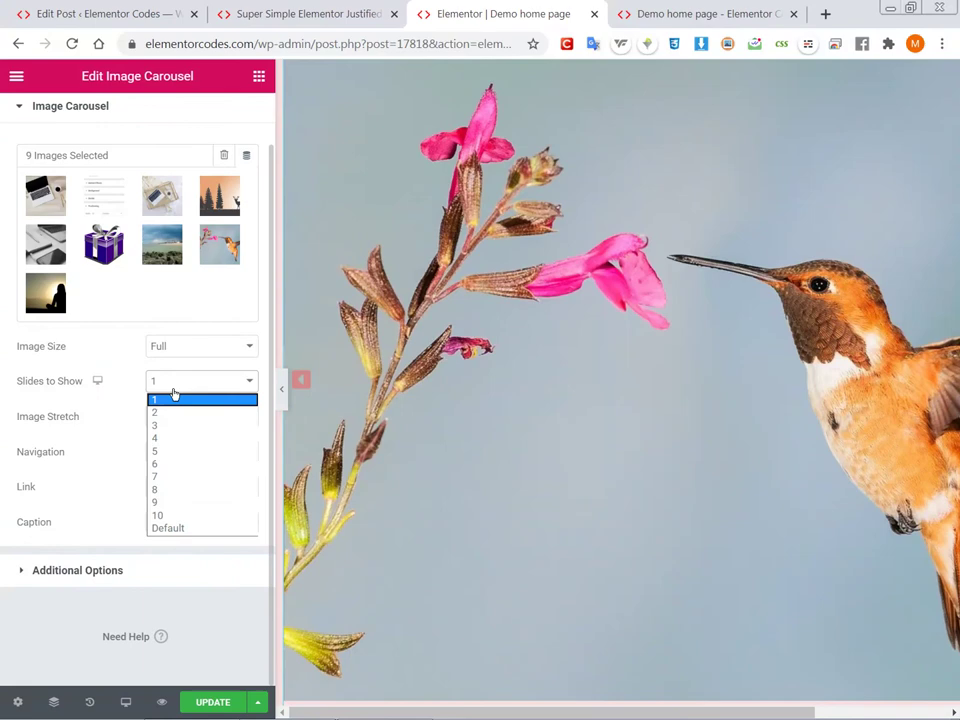
Reset Slides to Show to Default and change the CSS image height from 100vh to 600px.
click(172, 528)
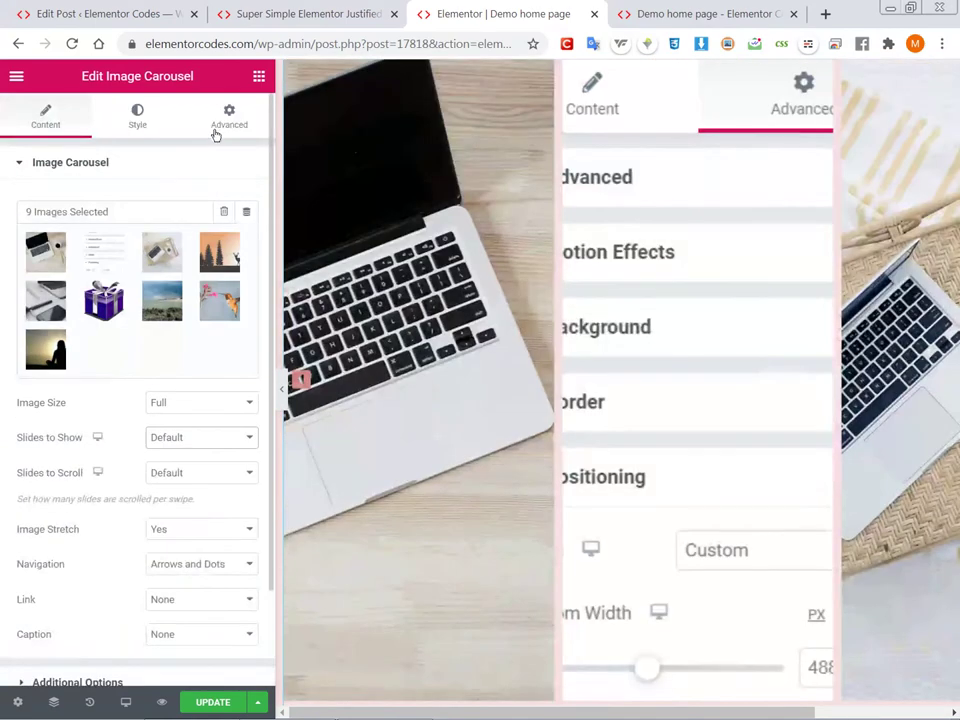
click(216, 128)
scroll(72, 460, down, 3)
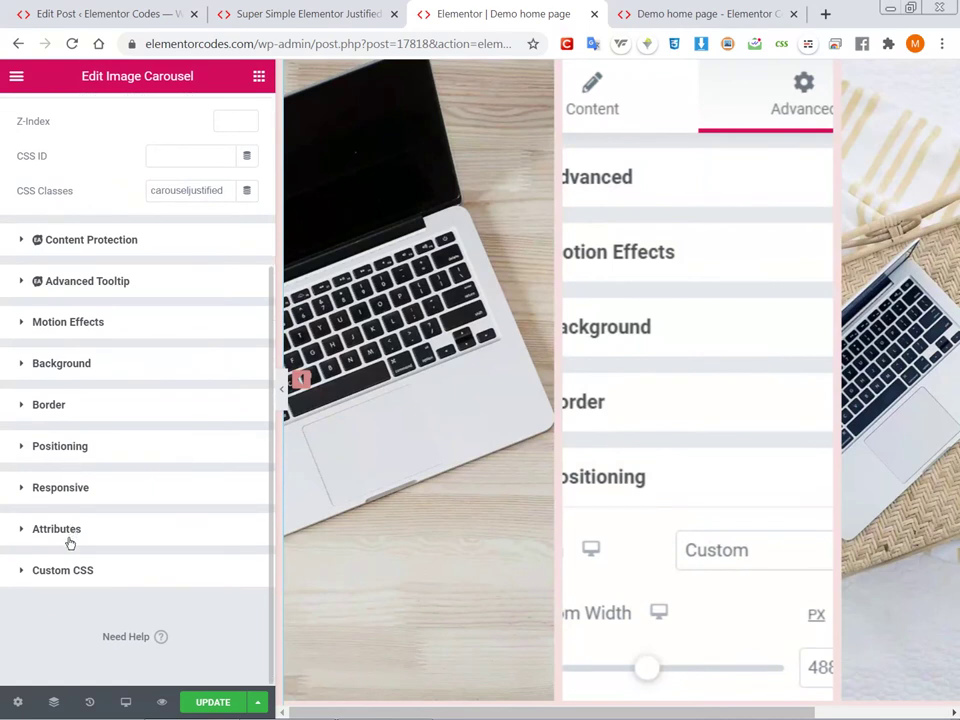
click(56, 574)
scroll(152, 555, down, 2)
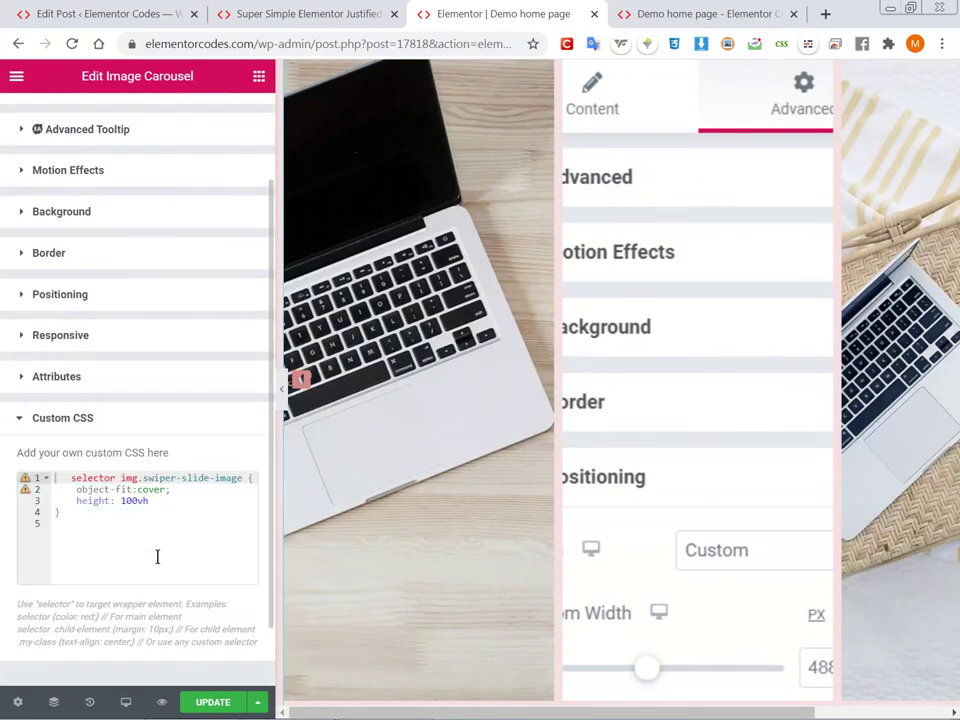
click(125, 500)
drag(122, 500, 194, 500)
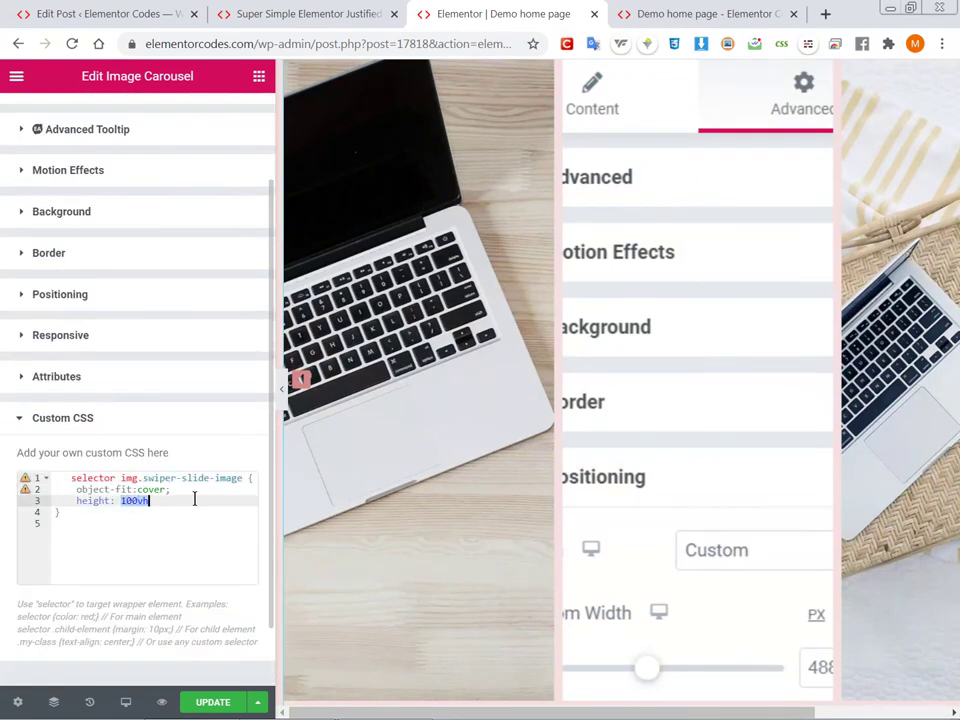
text(600px;)
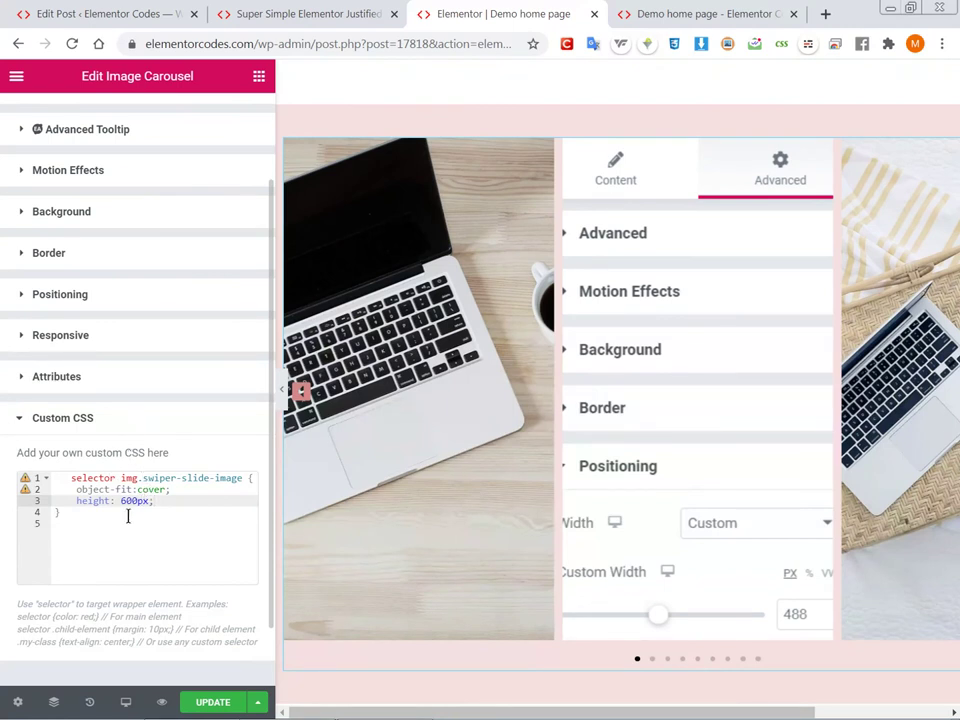
scroll(112, 450, up, 2)
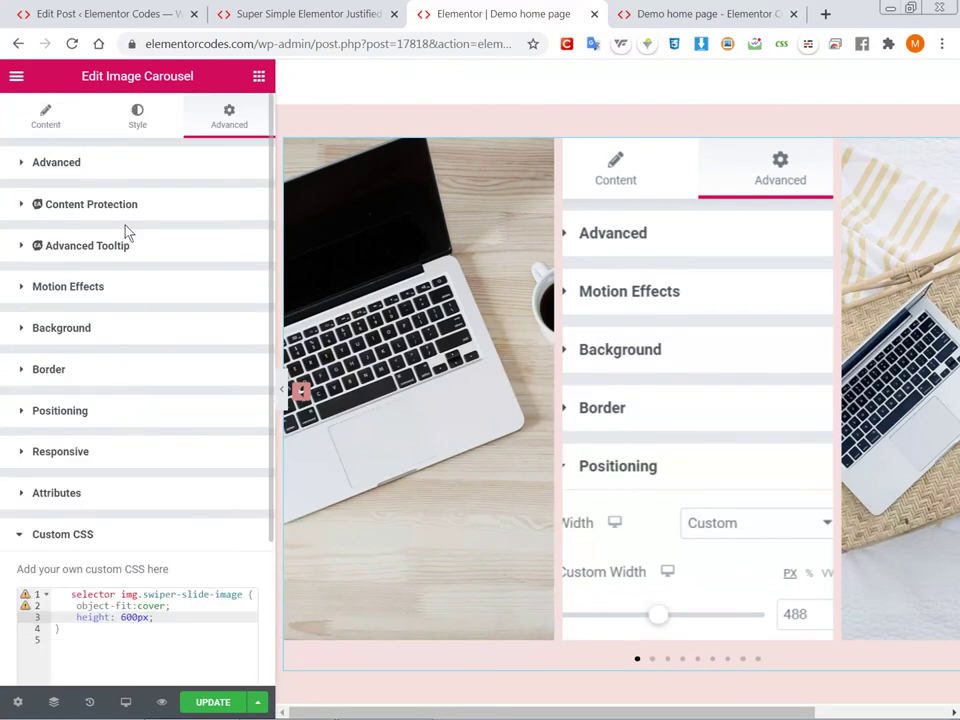
Copy the carouseljustified class and replace 'selector' with '.carouseljustified' in the CSS rule.
click(147, 162)
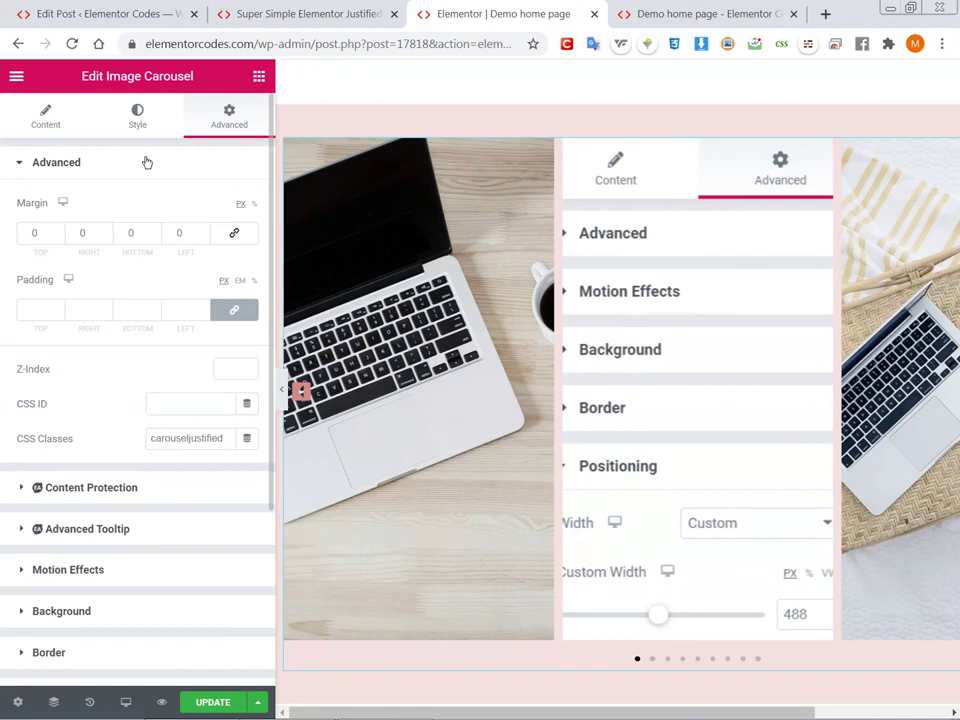
double_click(176, 442)
key(ctrl+c)
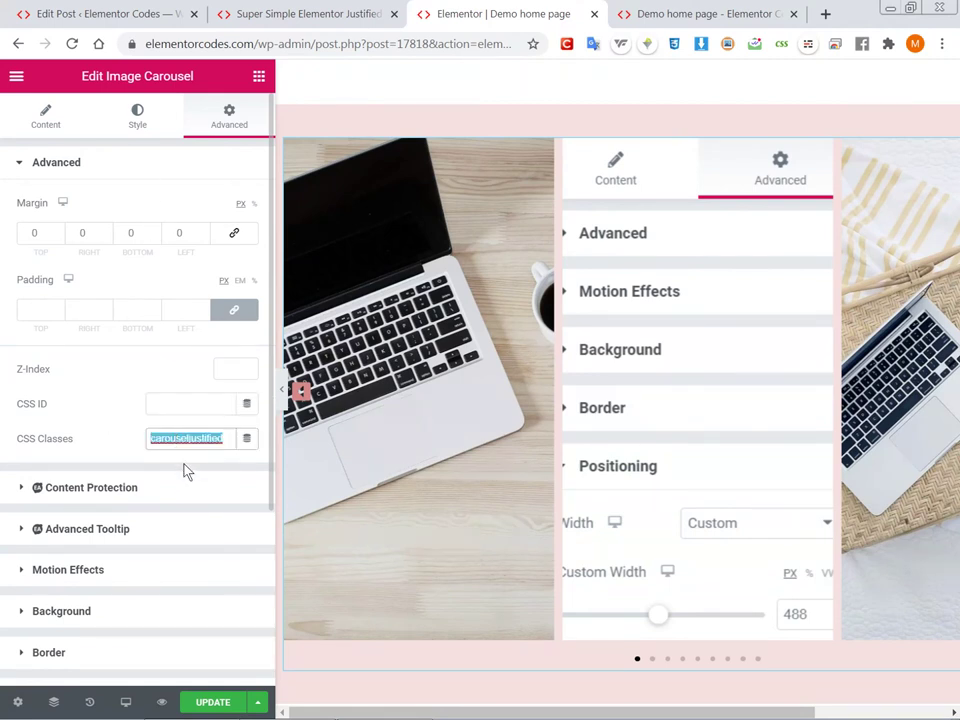
scroll(185, 470, down, 3)
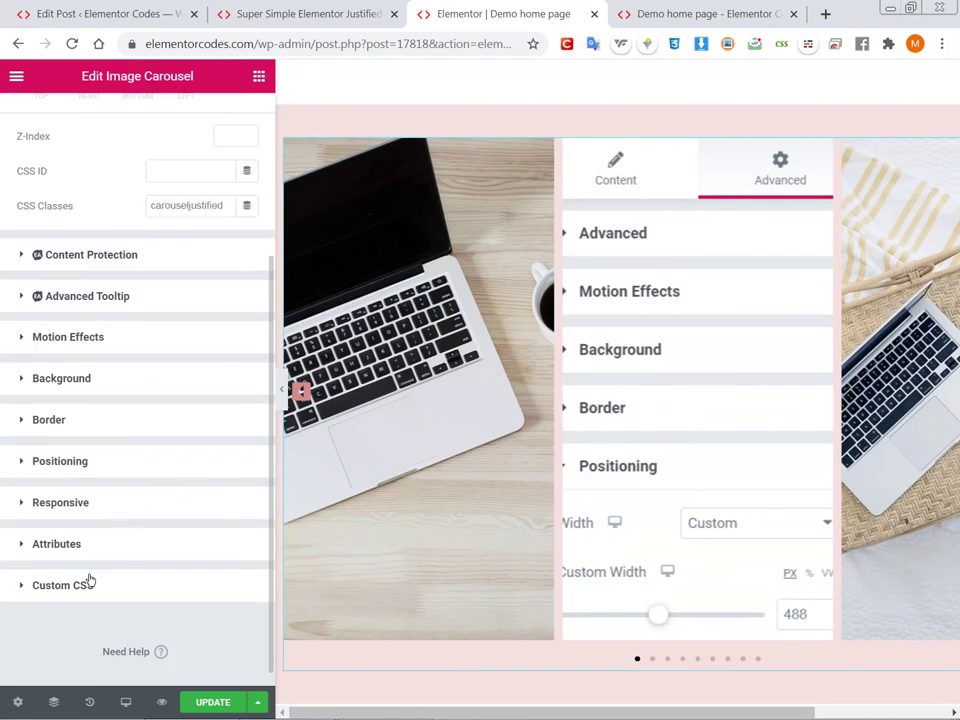
double_click(89, 580)
drag(89, 580, 107, 594)
double_click(93, 594)
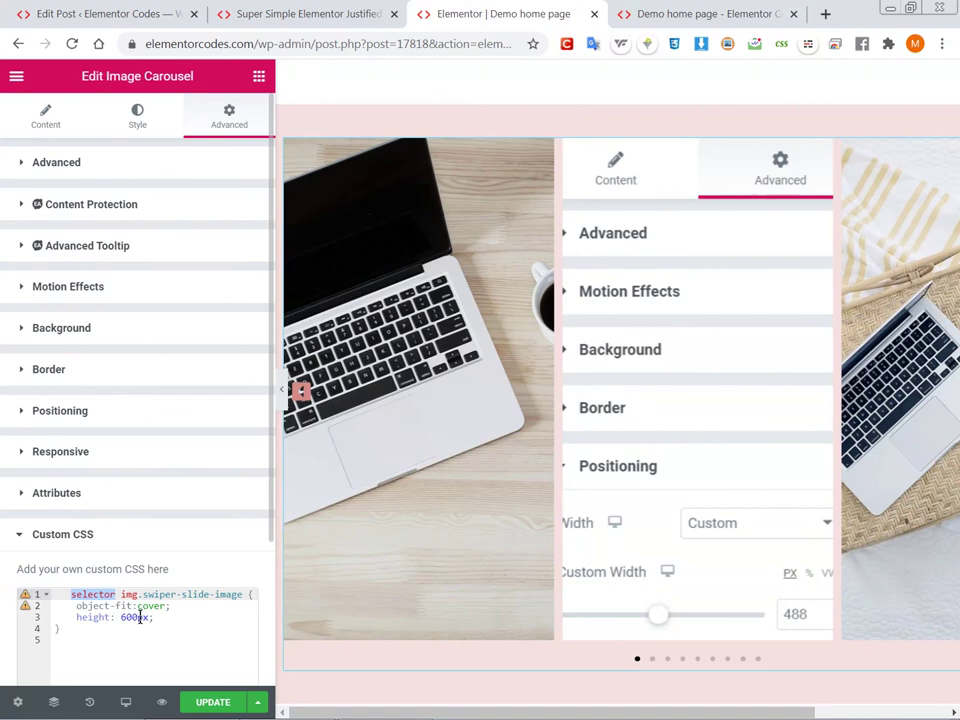
text(.)
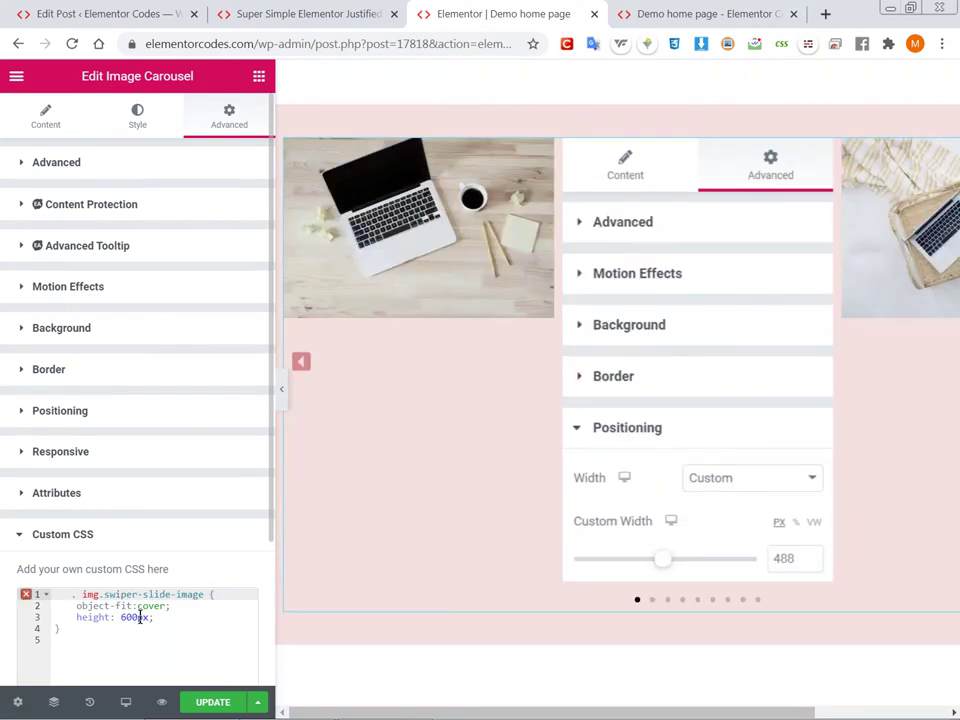
key(ctrl+v)
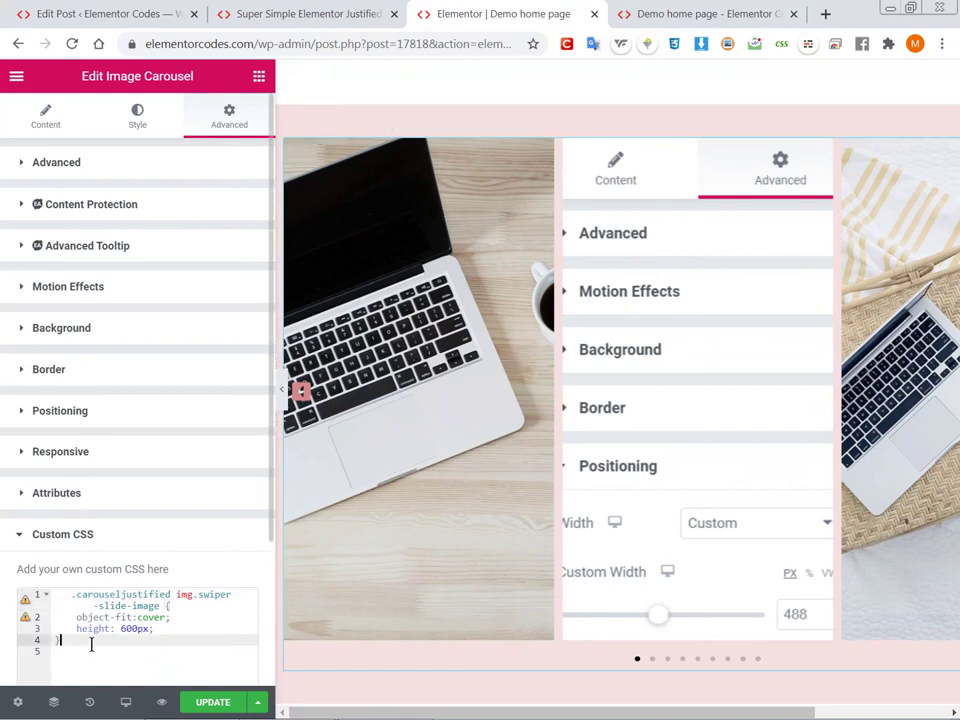
key(ctrl+a)
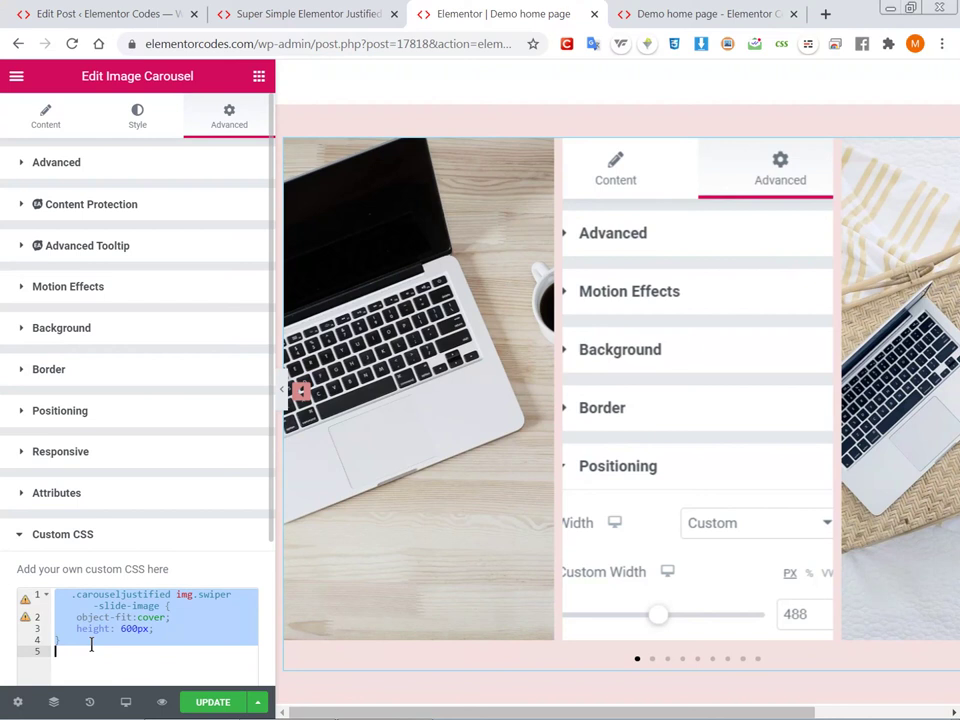
click(108, 641)
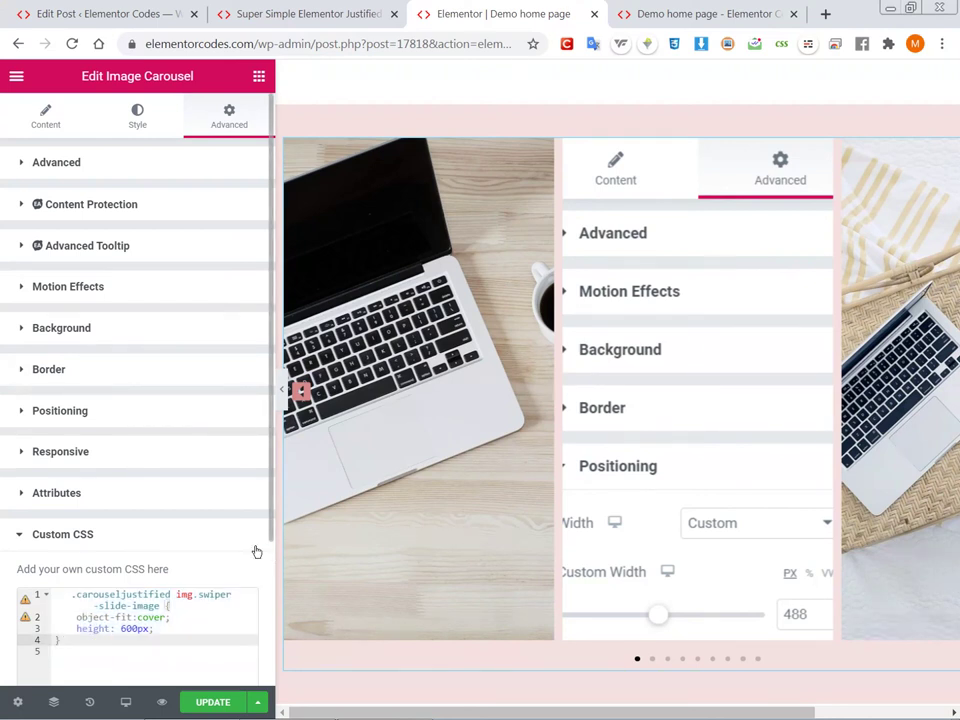